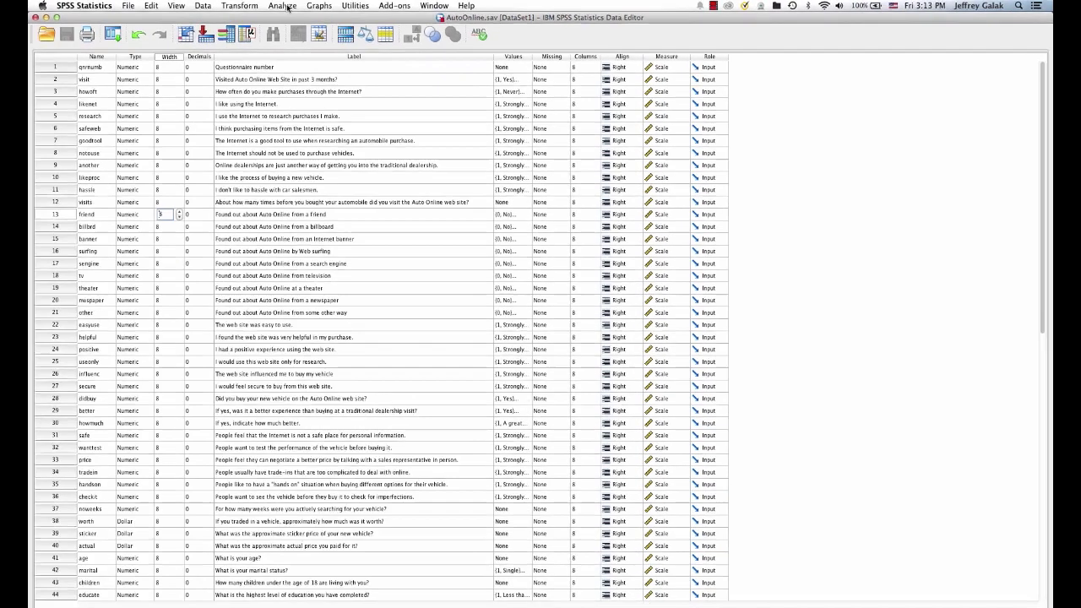
# - Run a Frequencies table for marital, replacing the previous billbrd and friend variables
pyautogui.click(301, 8)
pyautogui.moveTo(310, 31)
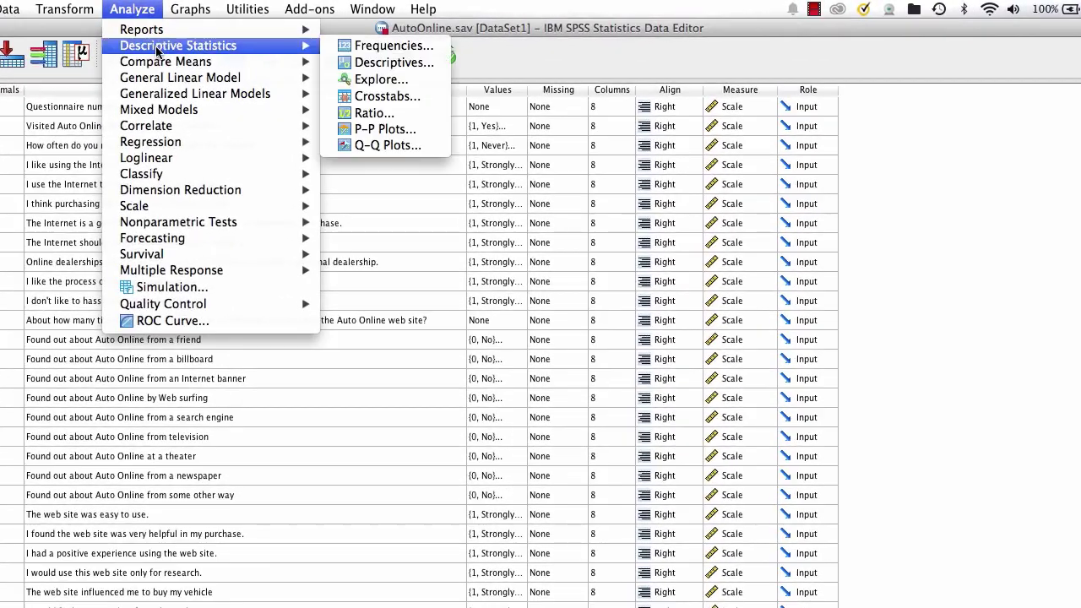
pyautogui.click(380, 45)
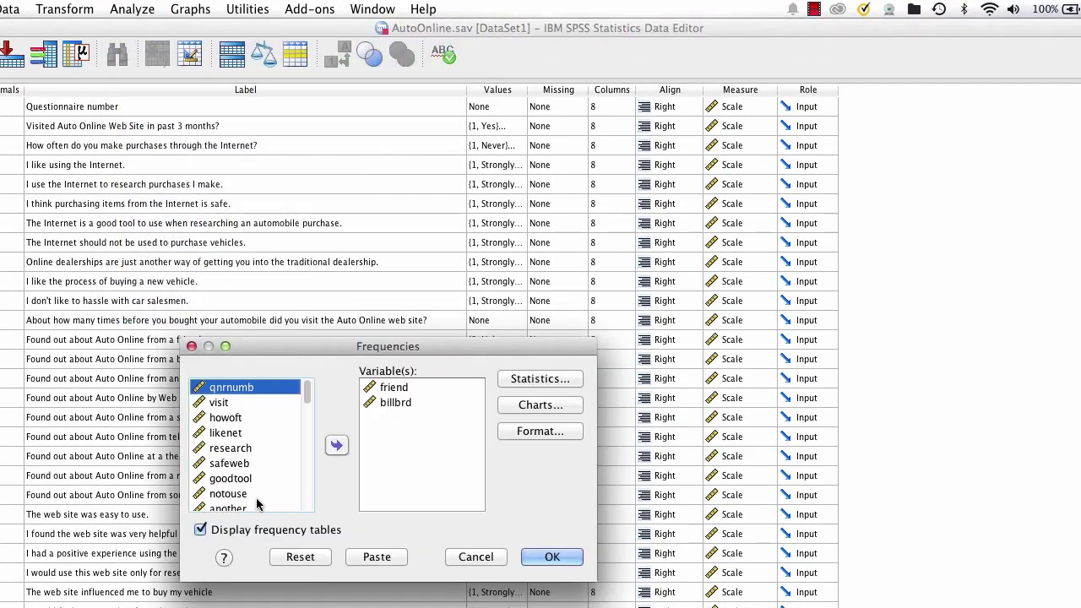
pyautogui.click(395, 402)
pyautogui.keyDown('shift'); pyautogui.click(394, 387); pyautogui.keyUp('shift')
pyautogui.click(336, 445)
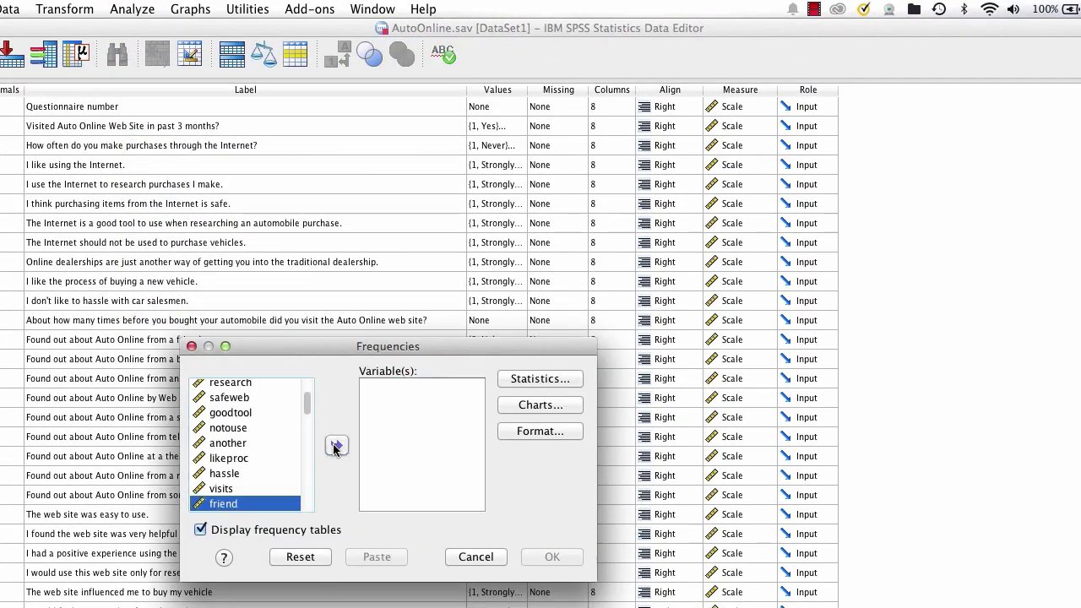
pyautogui.click(280, 444)
pyautogui.press('End')
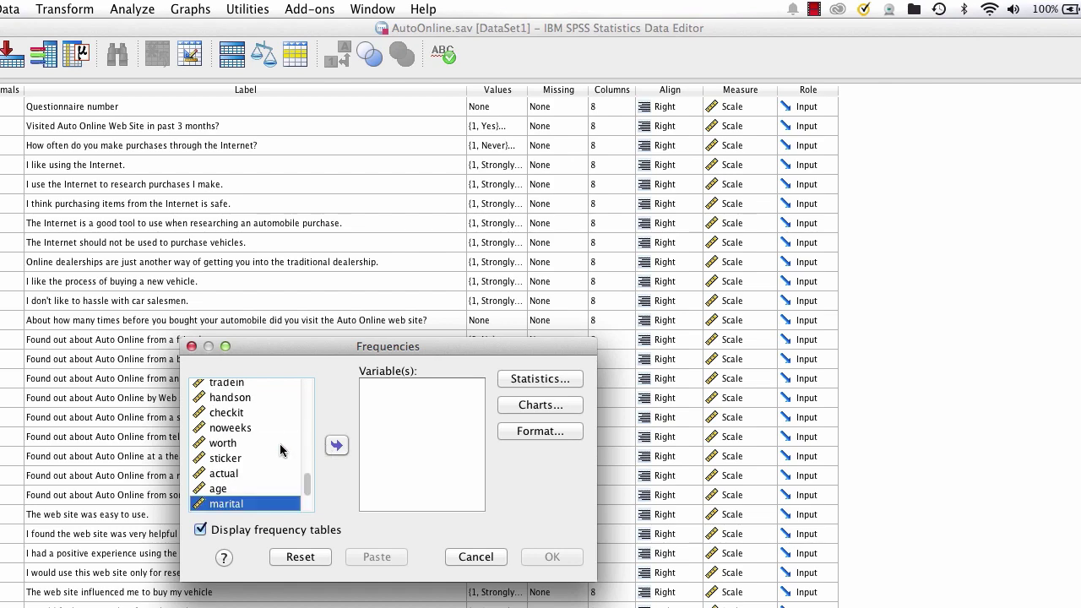
pyautogui.click(336, 445)
pyautogui.click(552, 556)
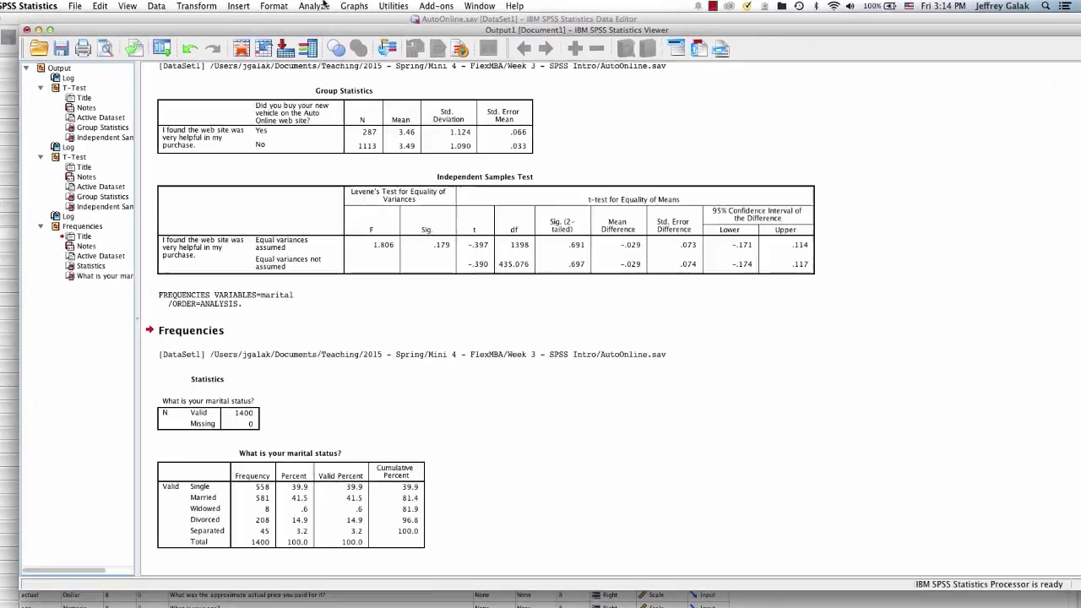
# - Start a Univariate GLM analysis with actual as the dependent variable
pyautogui.click(369, 9)
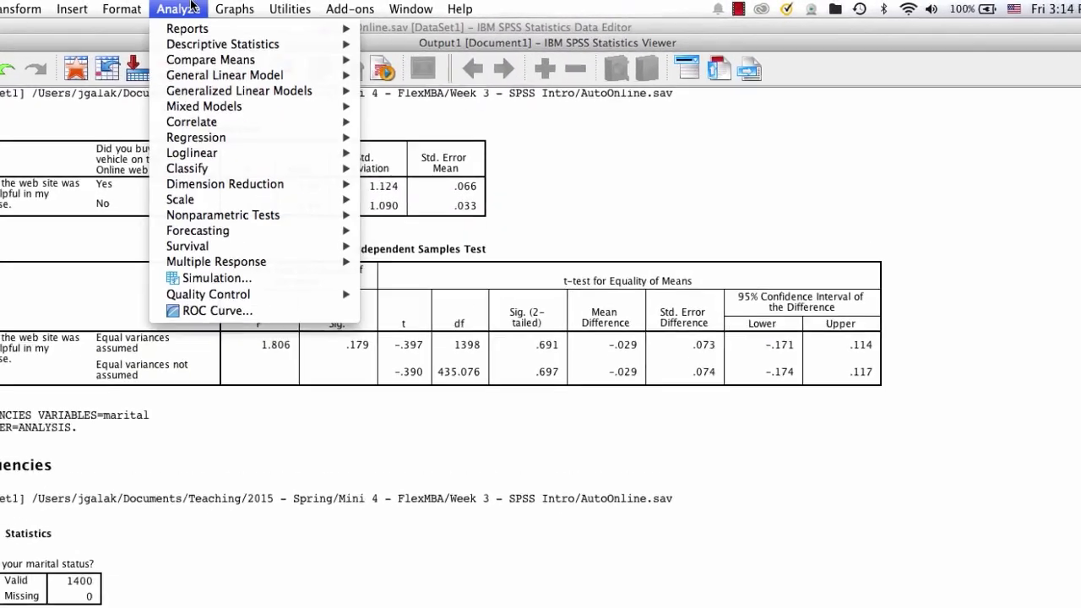
pyautogui.moveTo(290, 77)
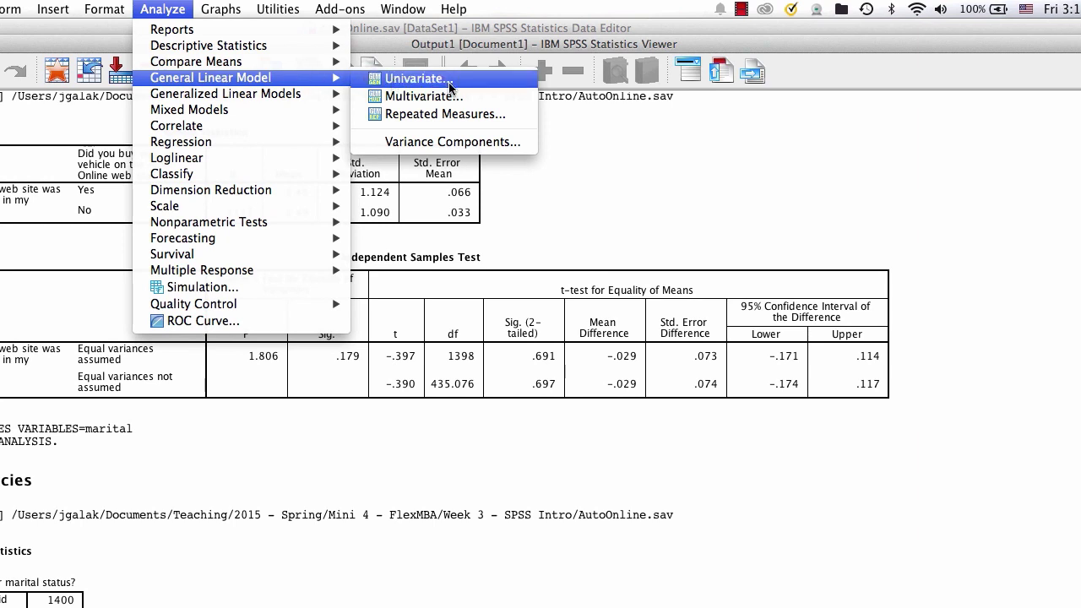
pyautogui.click(449, 84)
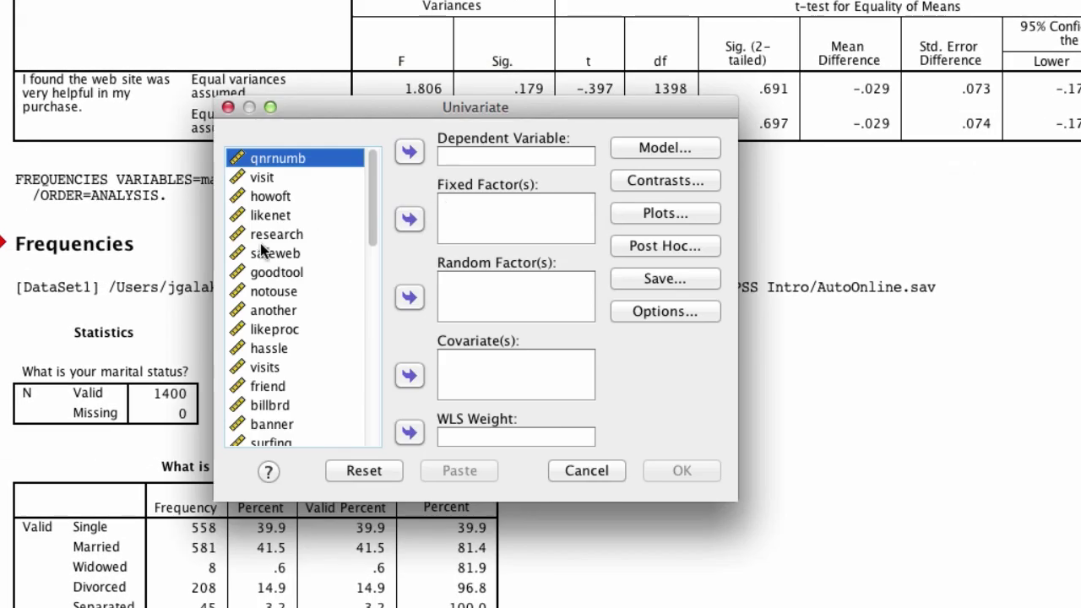
pyautogui.click(262, 252)
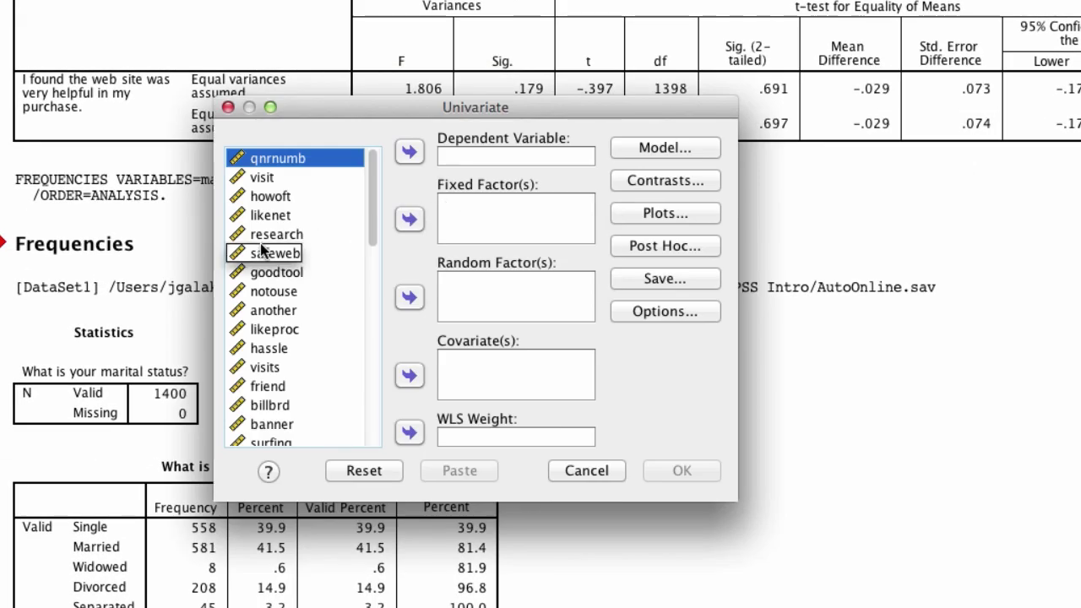
pyautogui.press('Down')
pyautogui.press('Down')
pyautogui.press('Down')
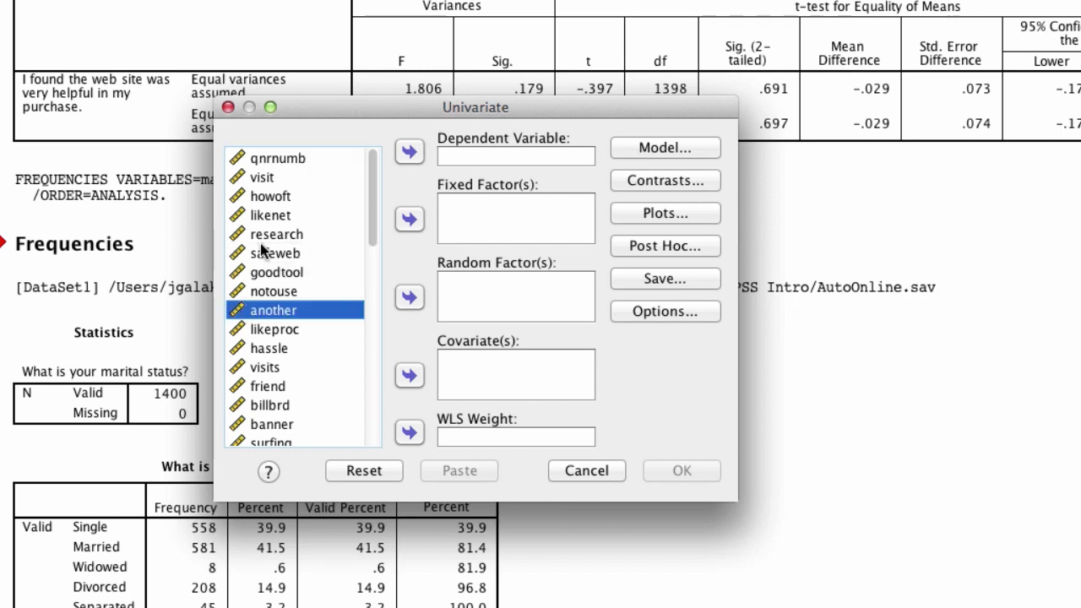
pyautogui.press('pagedown')
pyautogui.press('pagedown')
pyautogui.press('pagedown')
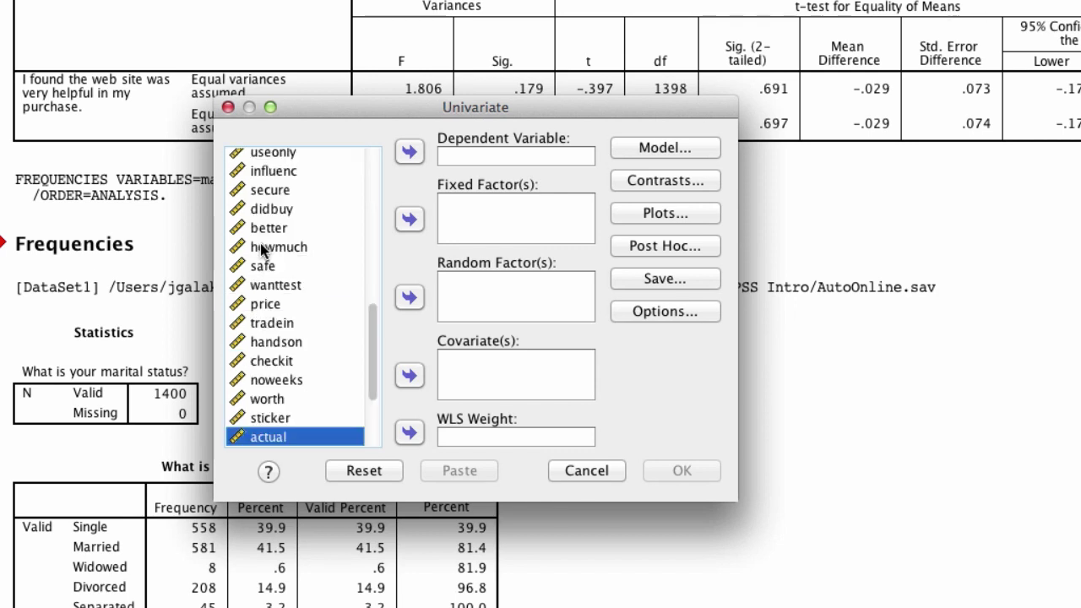
pyautogui.click(411, 153)
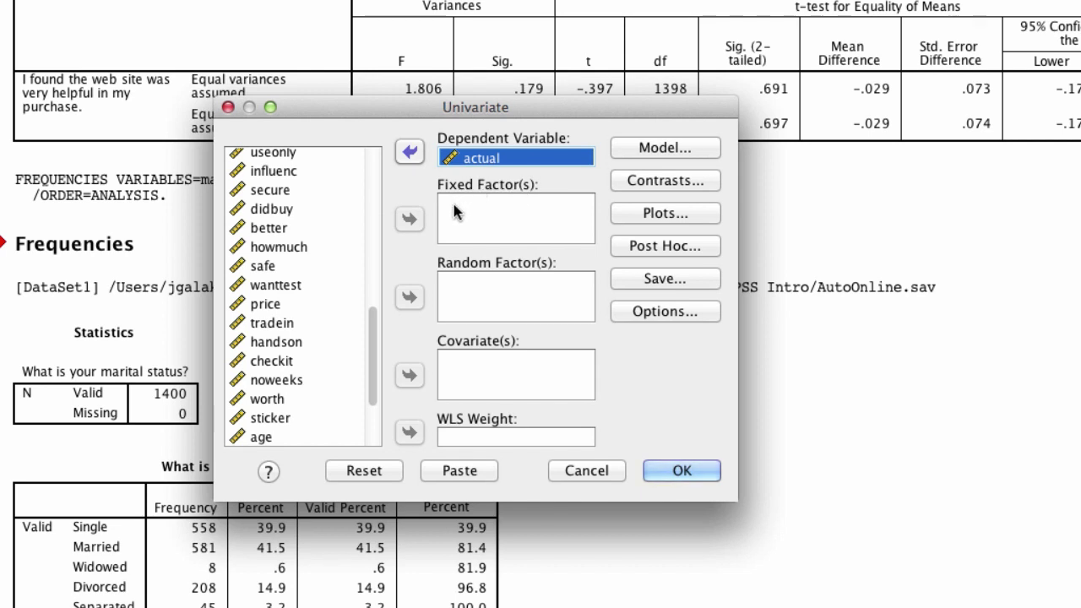
# - Add marital as the fixed factor
pyautogui.click(301, 221)
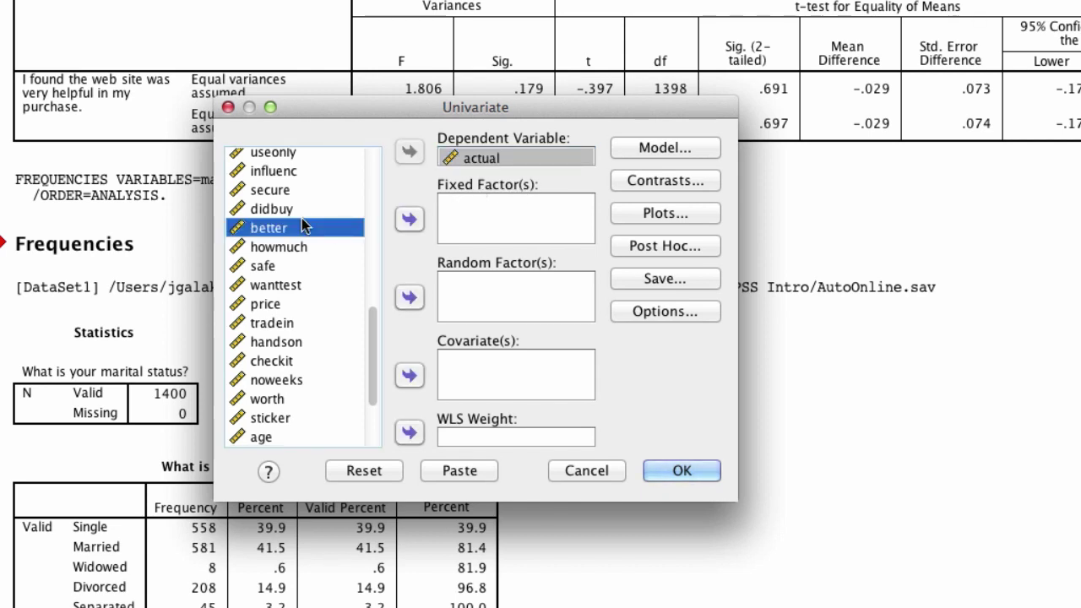
pyautogui.press('End')
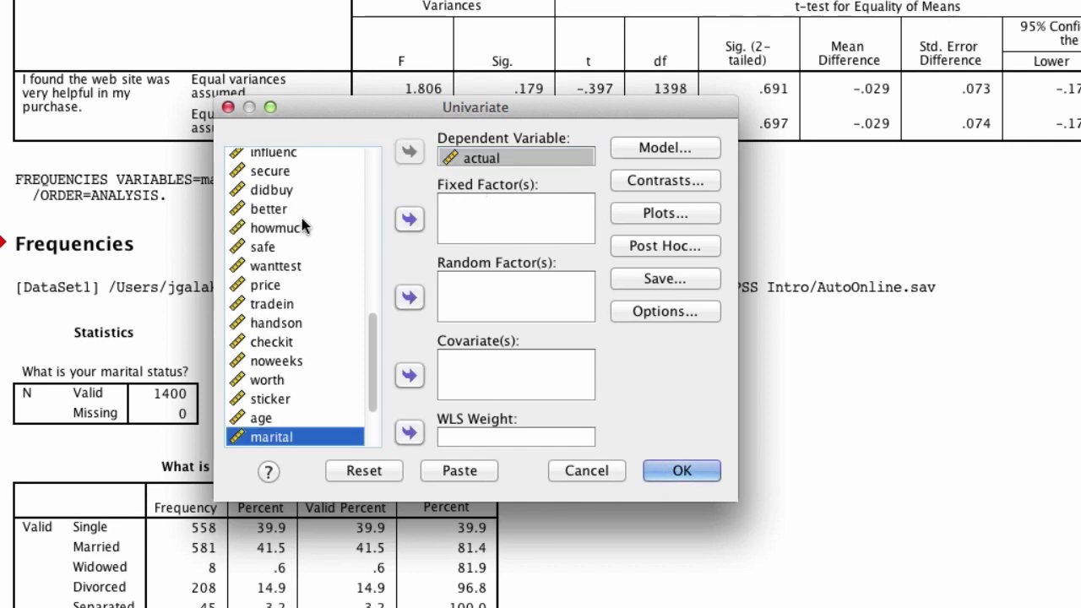
pyautogui.click(398, 221)
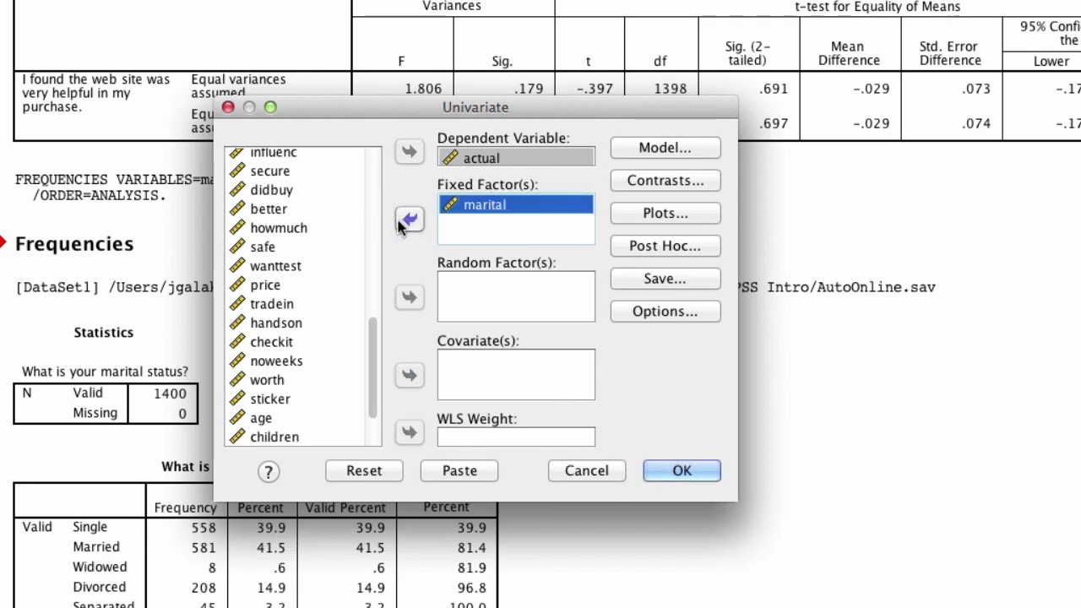
# - In Options, display estimated means for marital and include descriptive statistics
pyautogui.click(701, 323)
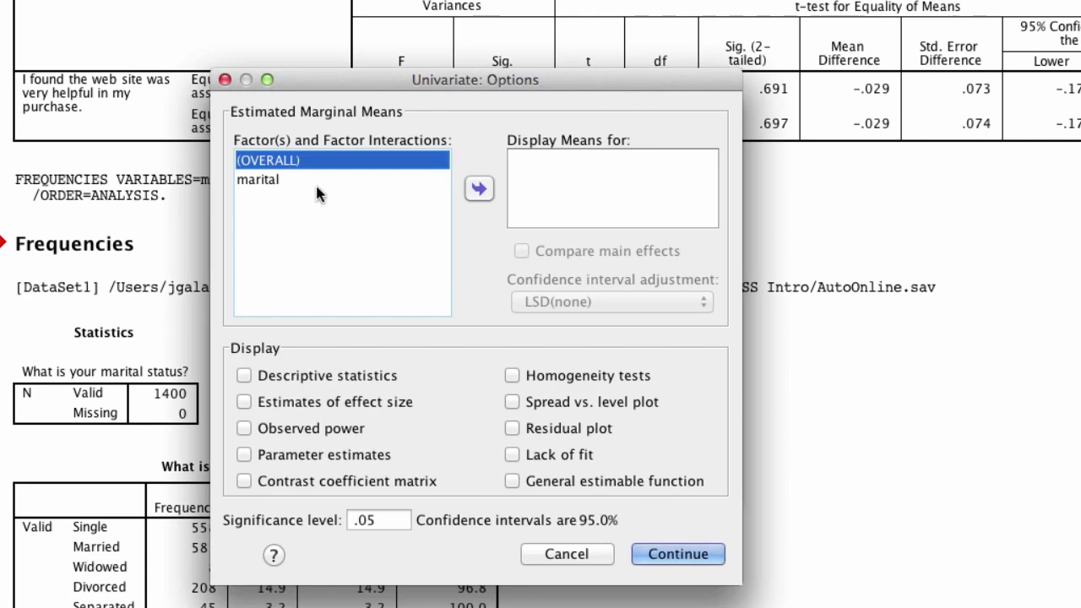
pyautogui.click(262, 185)
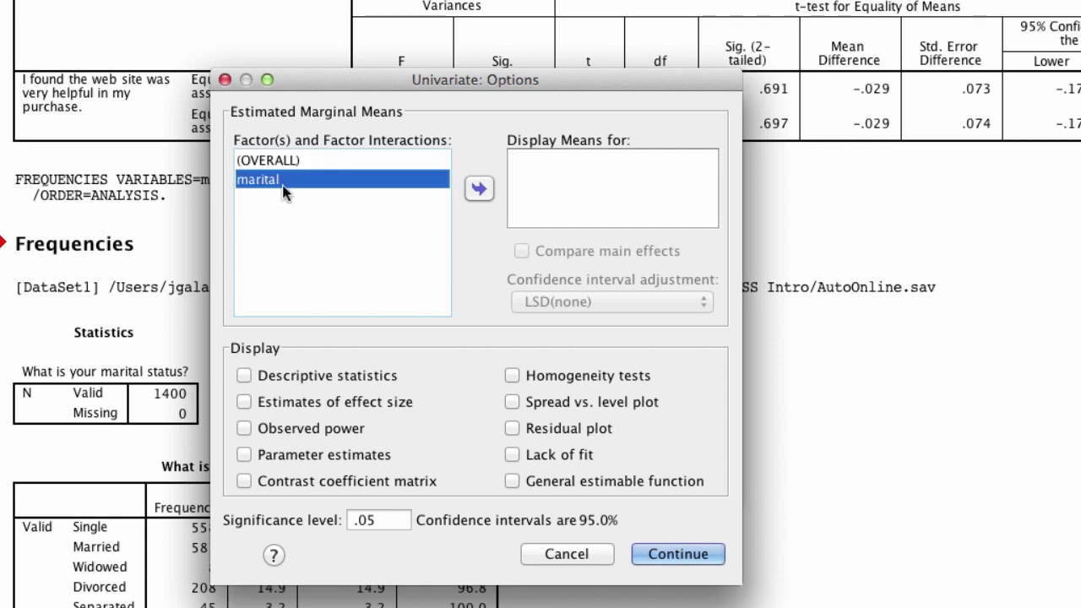
pyautogui.click(478, 191)
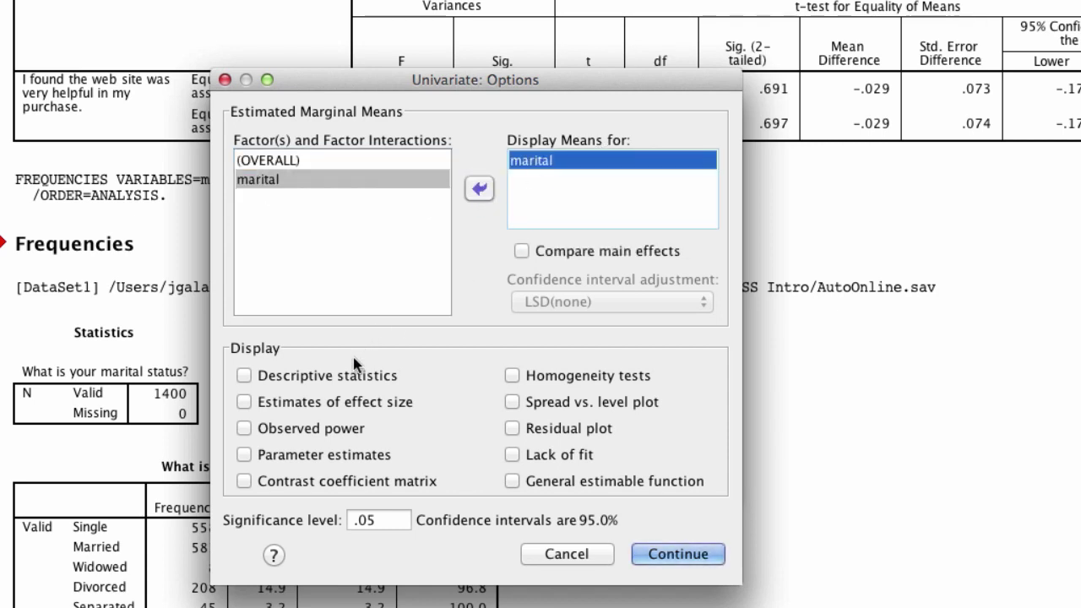
pyautogui.click(331, 379)
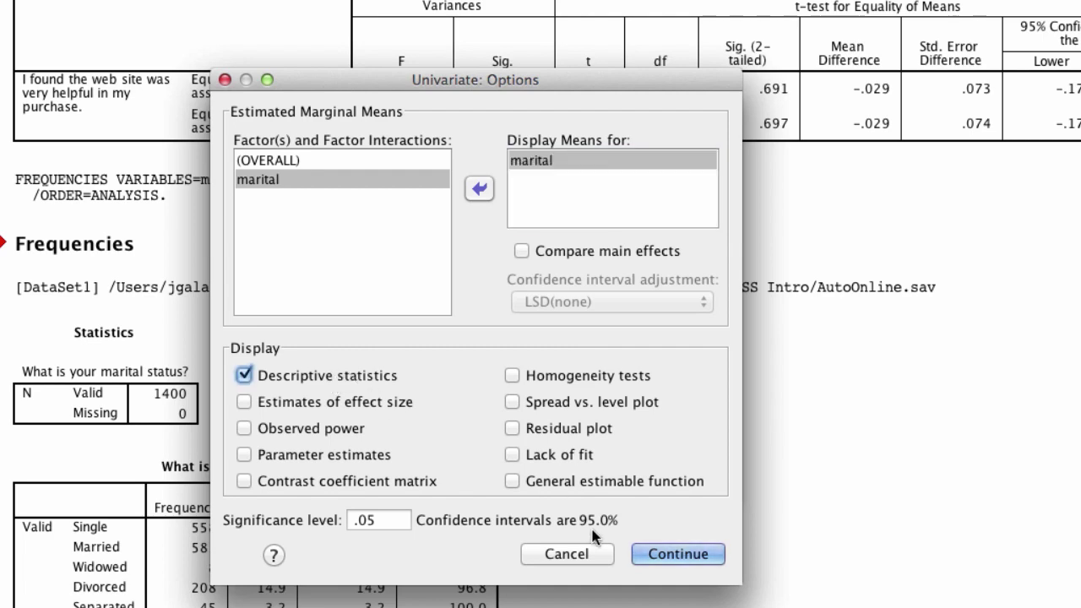
pyautogui.click(654, 557)
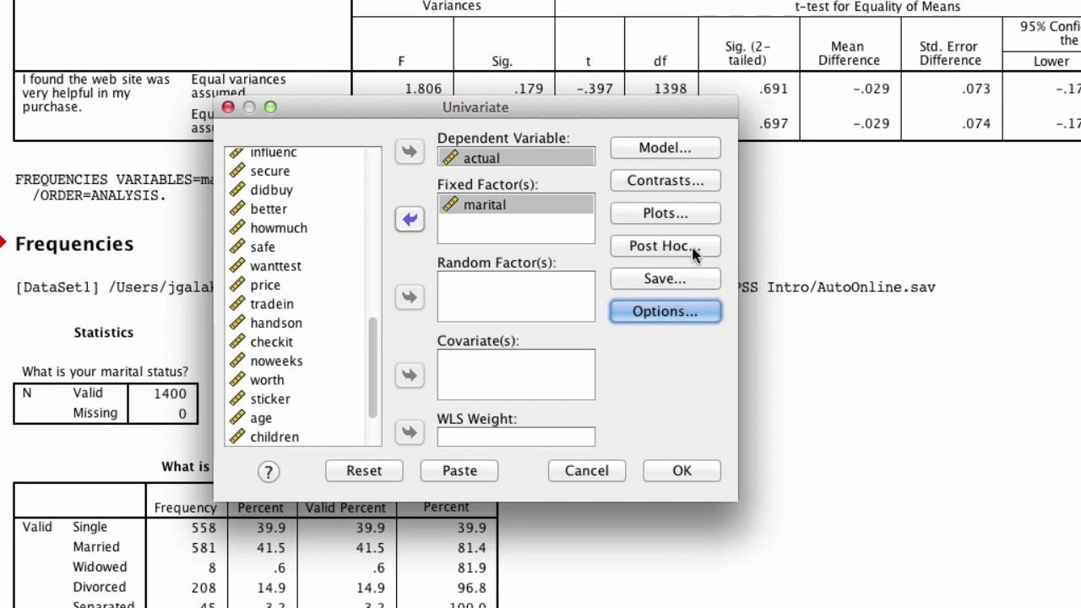
# - Request LSD post hoc comparisons for marital
pyautogui.click(665, 245)
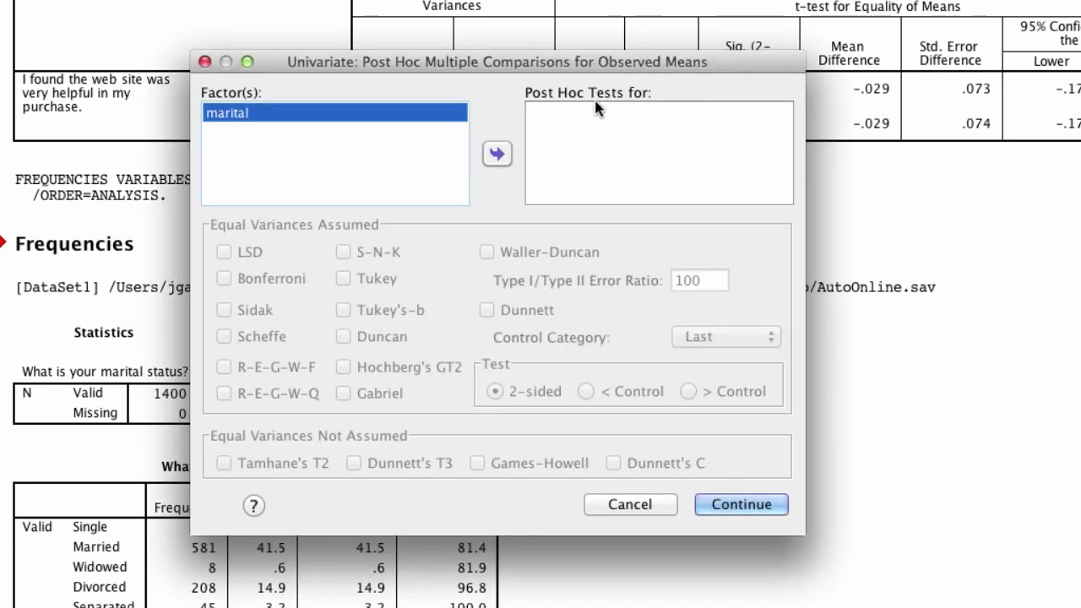
pyautogui.click(497, 154)
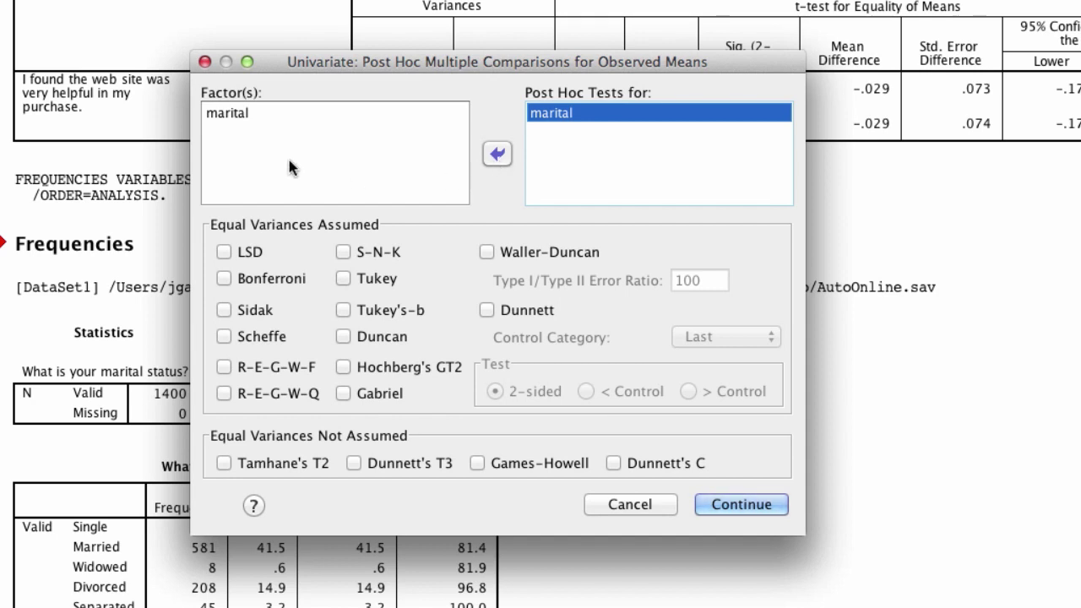
pyautogui.click(252, 252)
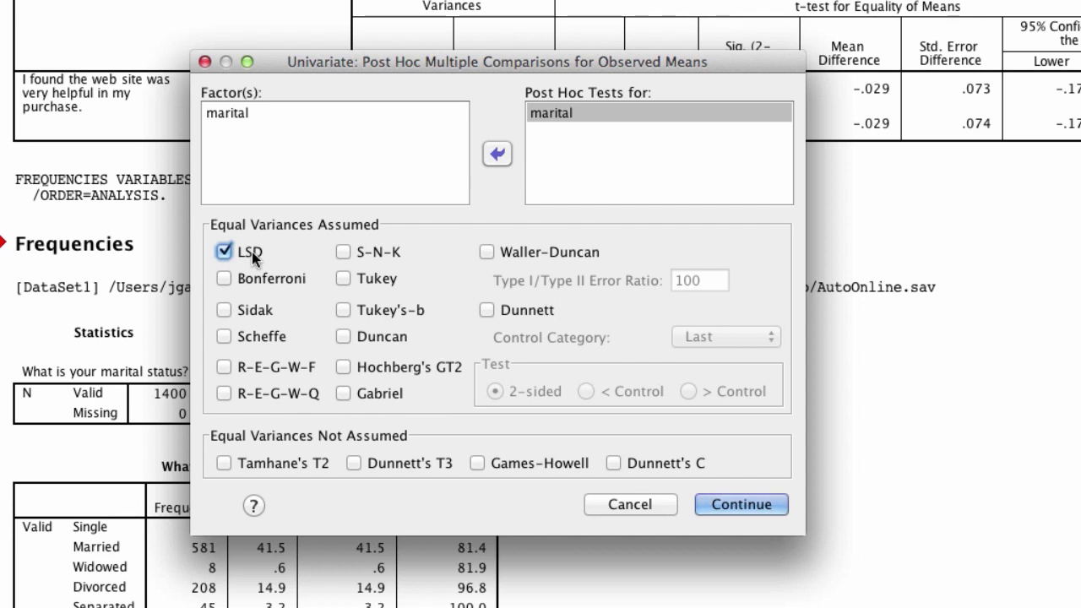
pyautogui.click(739, 505)
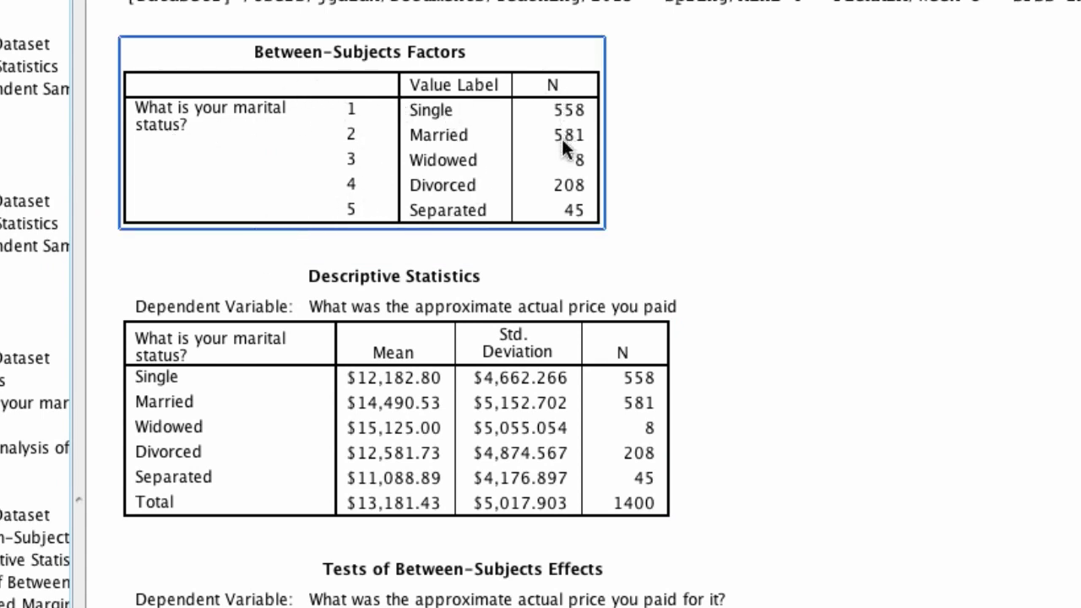
pyautogui.click(553, 275)
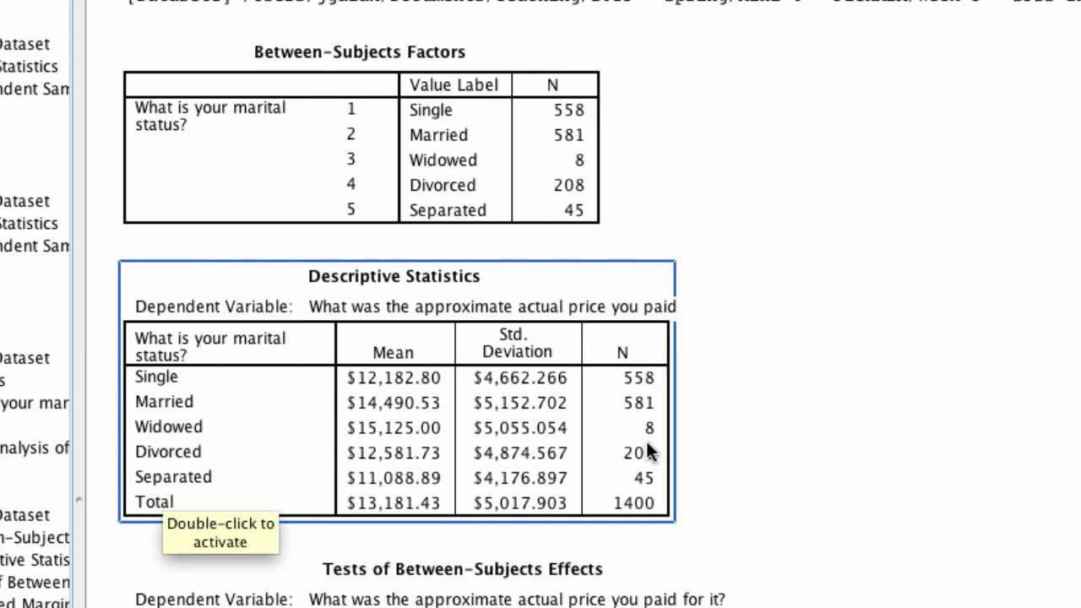
pyautogui.click(708, 541)
pyautogui.scroll(-3, 772, 489)
pyautogui.click(832, 312)
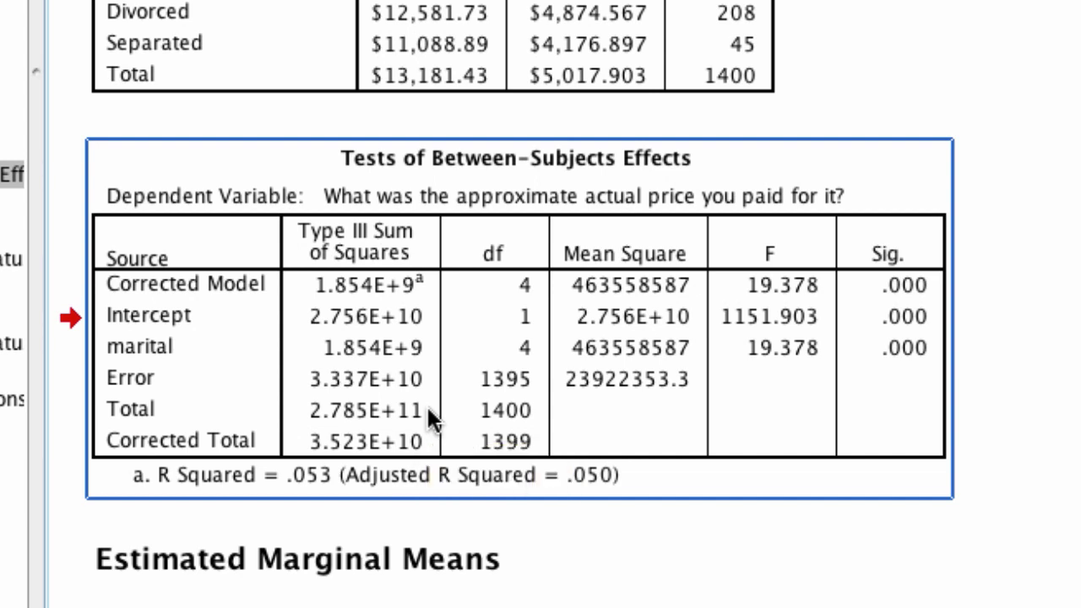
pyautogui.click(271, 63)
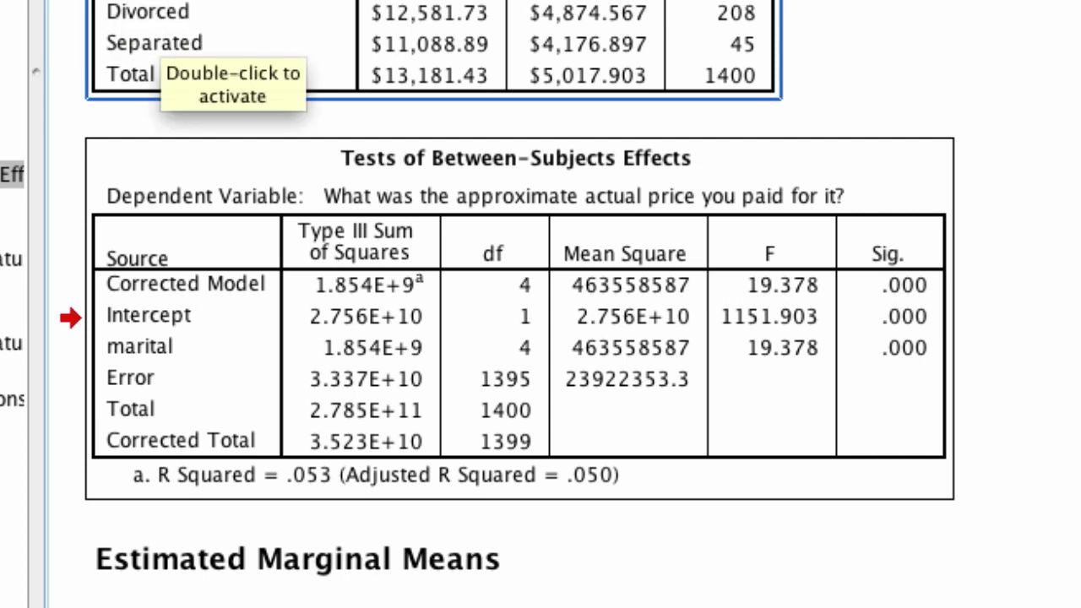
pyautogui.scroll(-5, 755, 364)
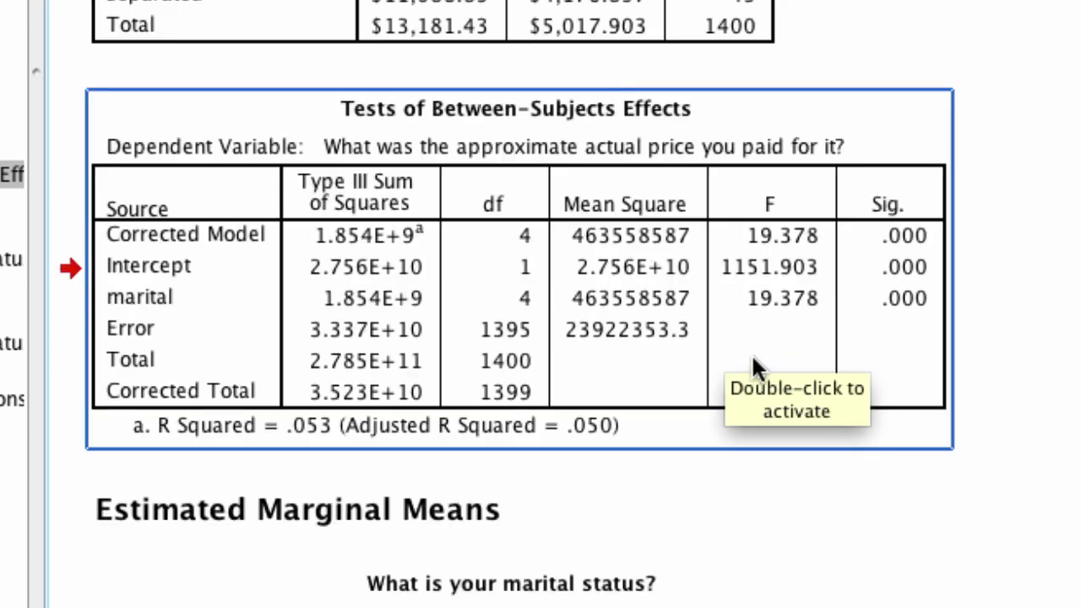
pyautogui.scroll(-10, 756, 345)
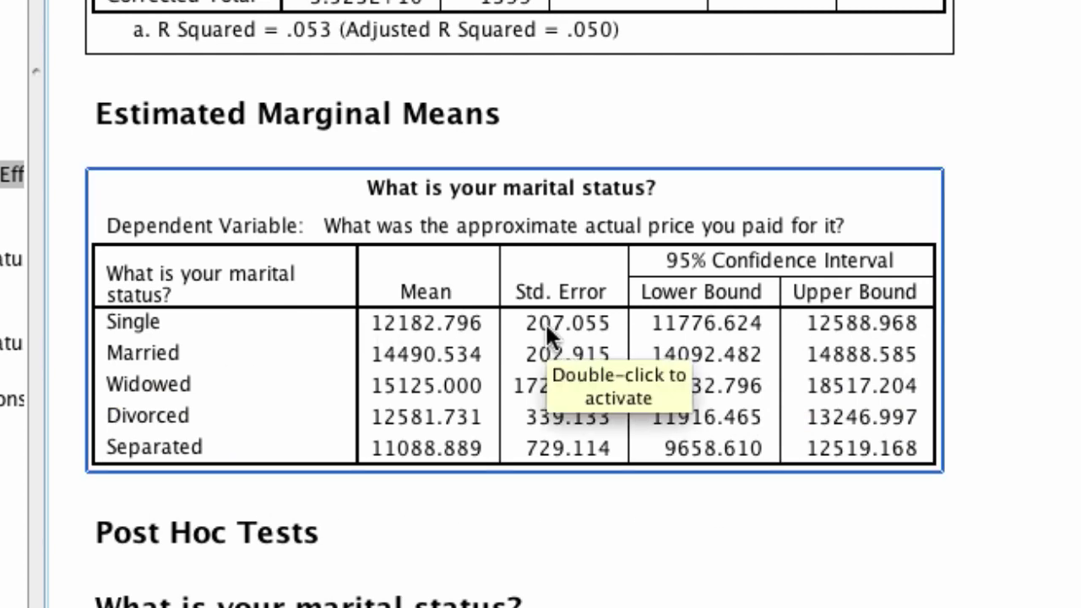
pyautogui.scroll(-8, 448, 412)
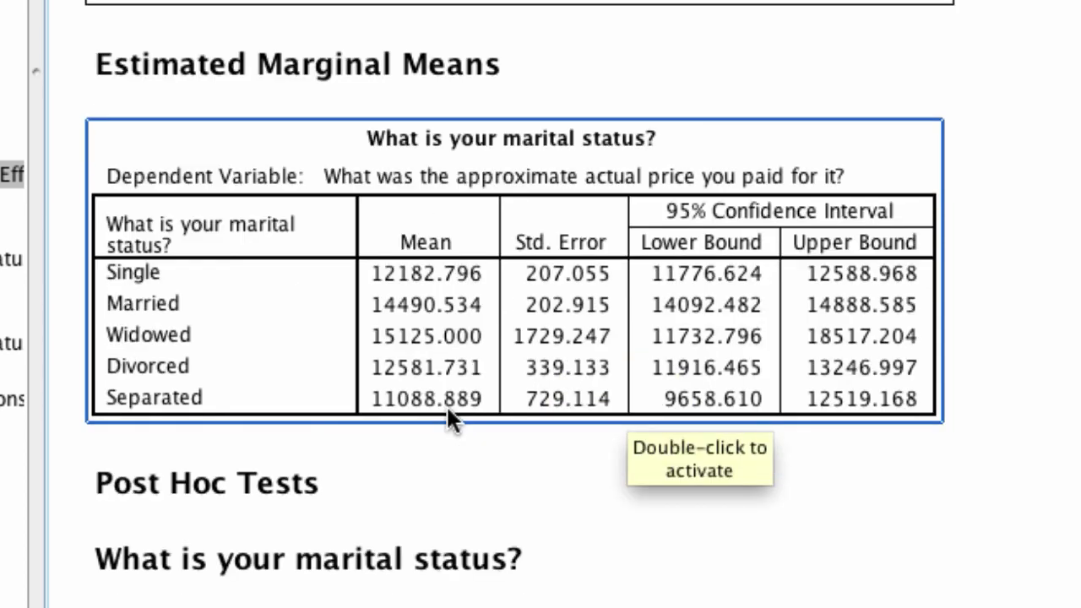
pyautogui.scroll(-10, 427, 403)
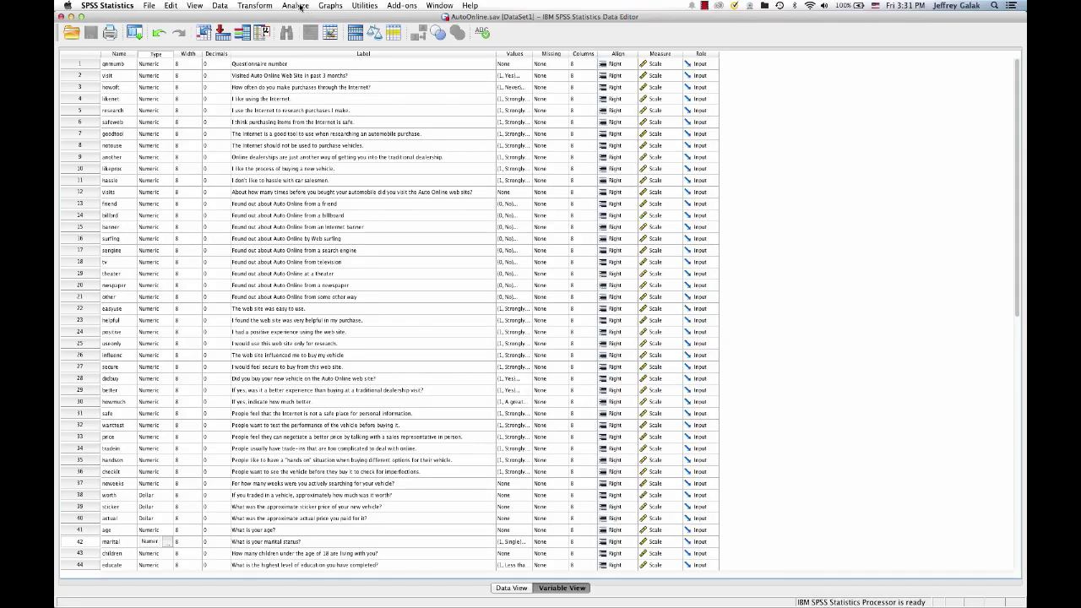
# - Reopen the Univariate analysis and tick Bonferroni post hoc tests alongside LSD
pyautogui.click(295, 6)
pyautogui.moveTo(397, 47)
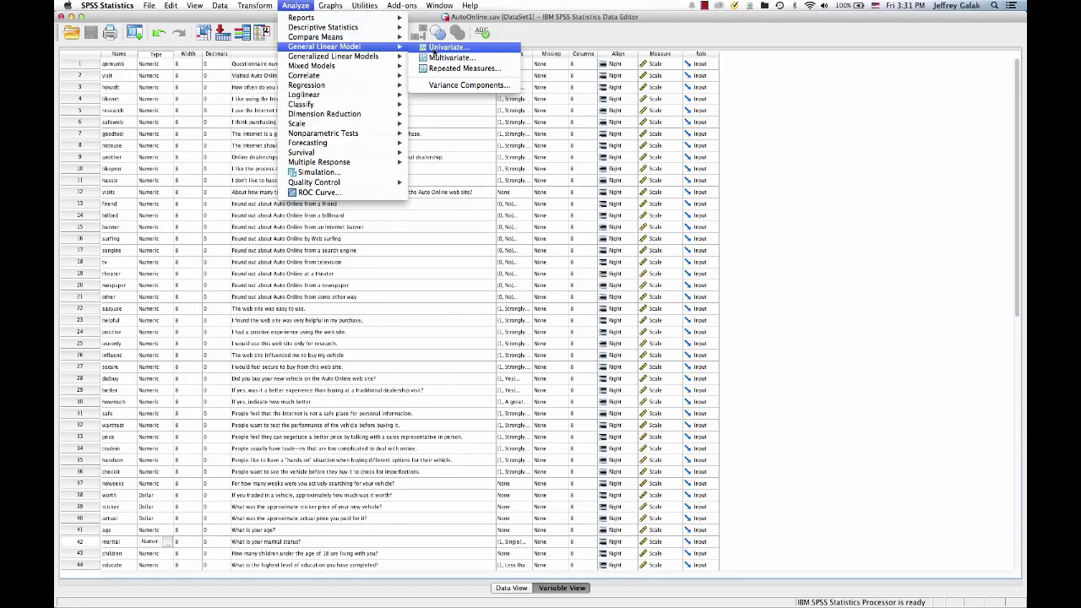
pyautogui.click(446, 47)
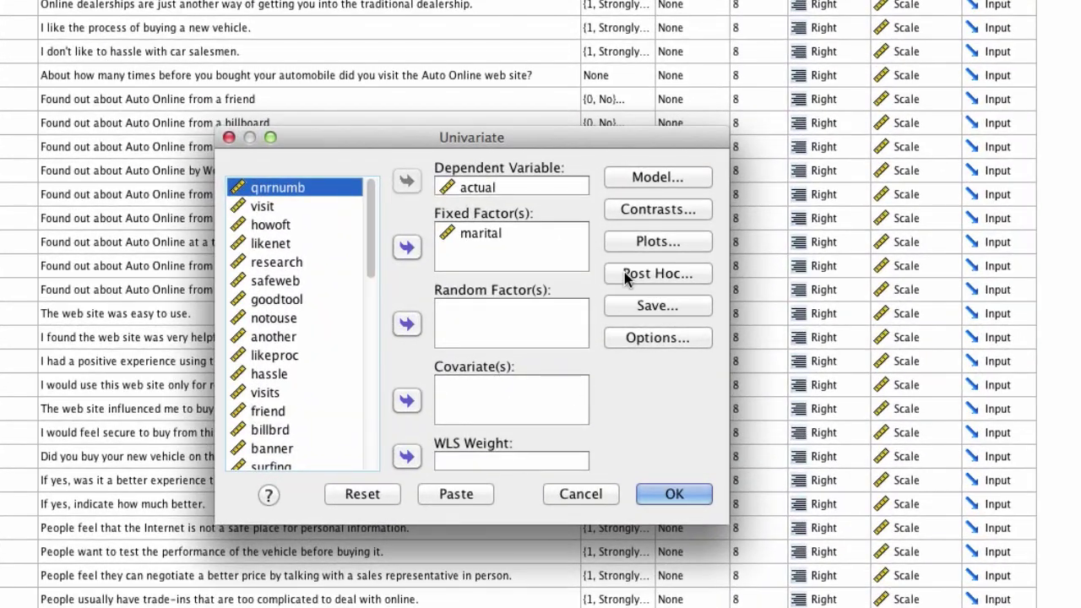
pyautogui.click(625, 272)
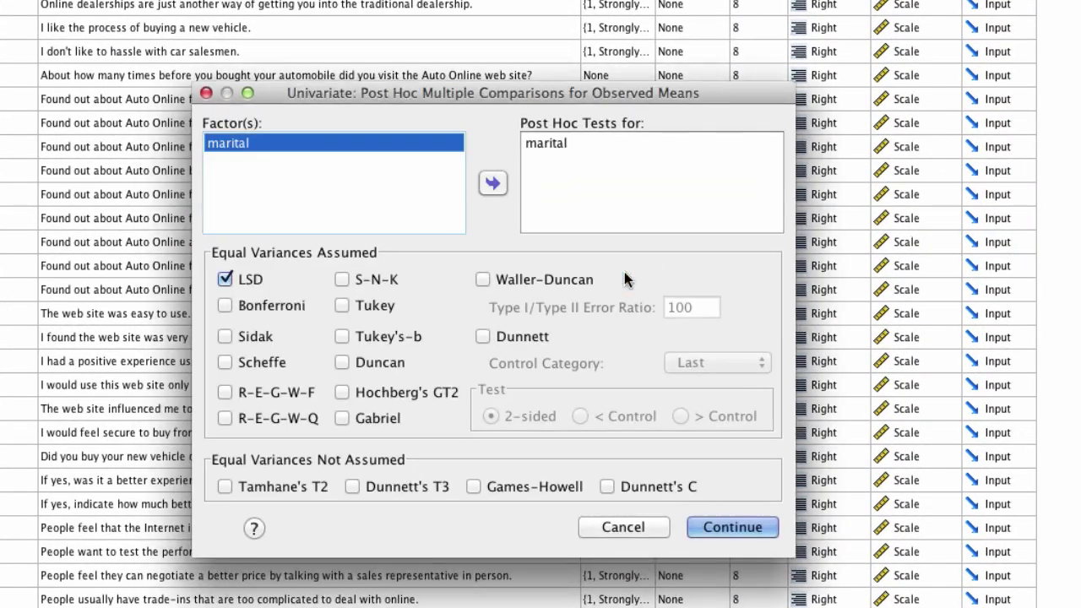
pyautogui.click(251, 310)
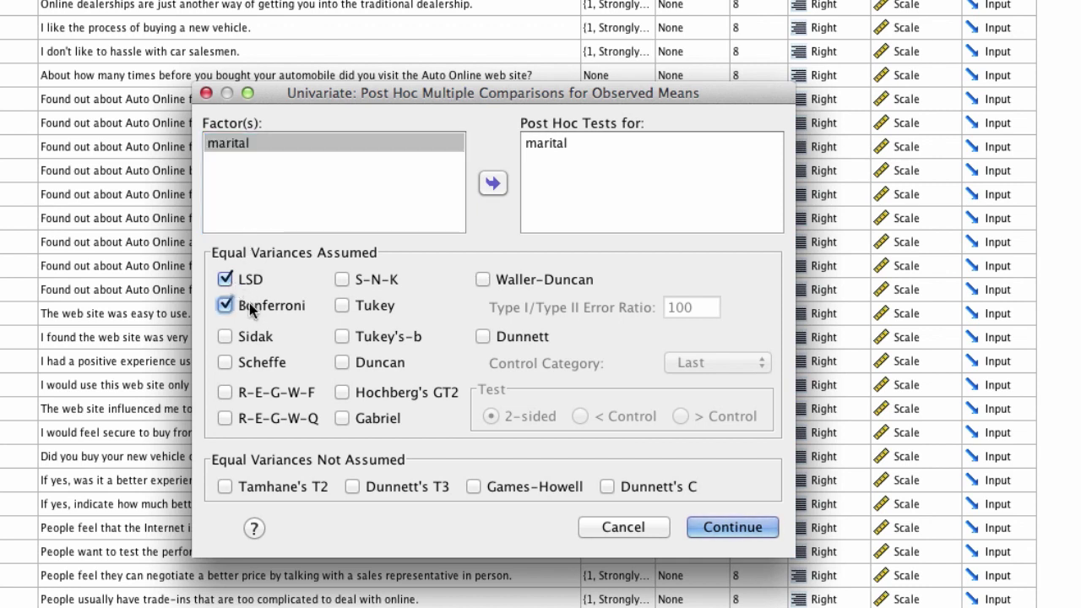
# - Confirm the post hoc choices and run the price-by-marital-status ANOVA
pyautogui.click(720, 529)
pyautogui.click(676, 492)
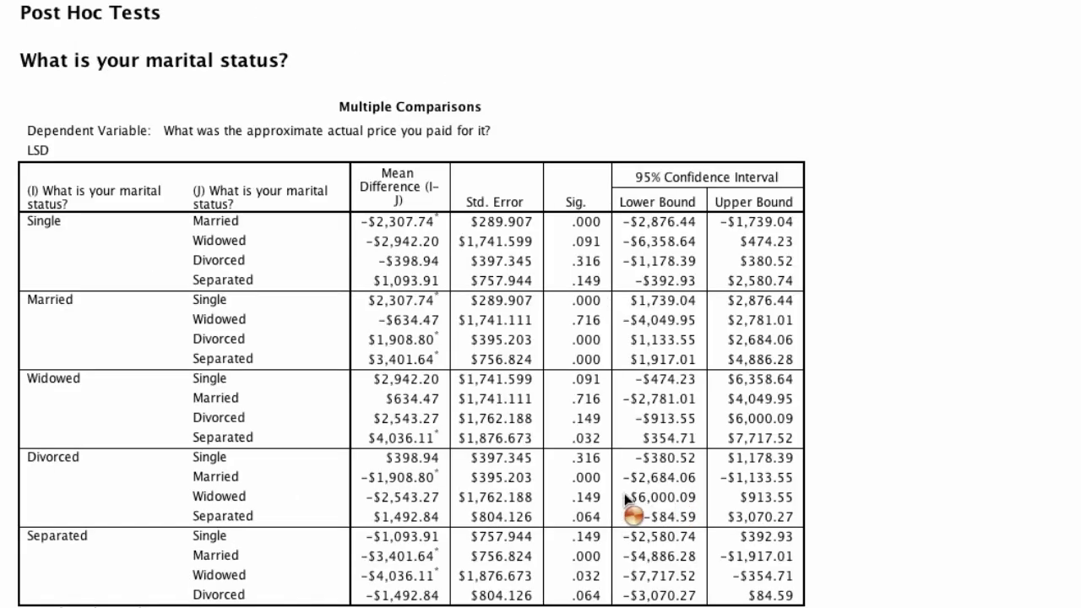
pyautogui.scroll(-5, 453, 447)
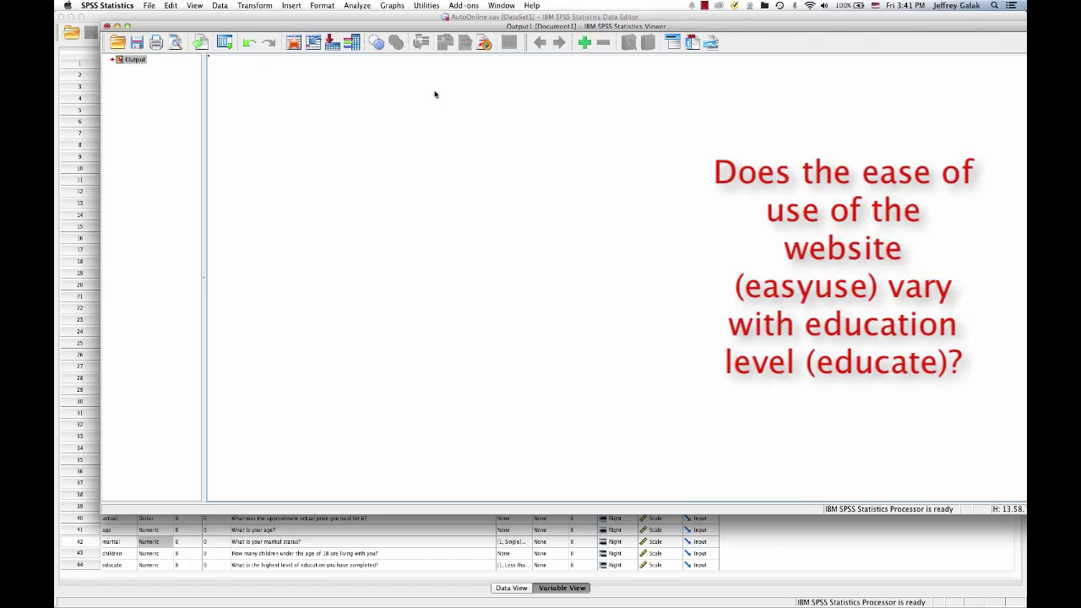
# - Start a new Univariate analysis with easyuse as dependent and educate as fixed factor
pyautogui.click(362, 6)
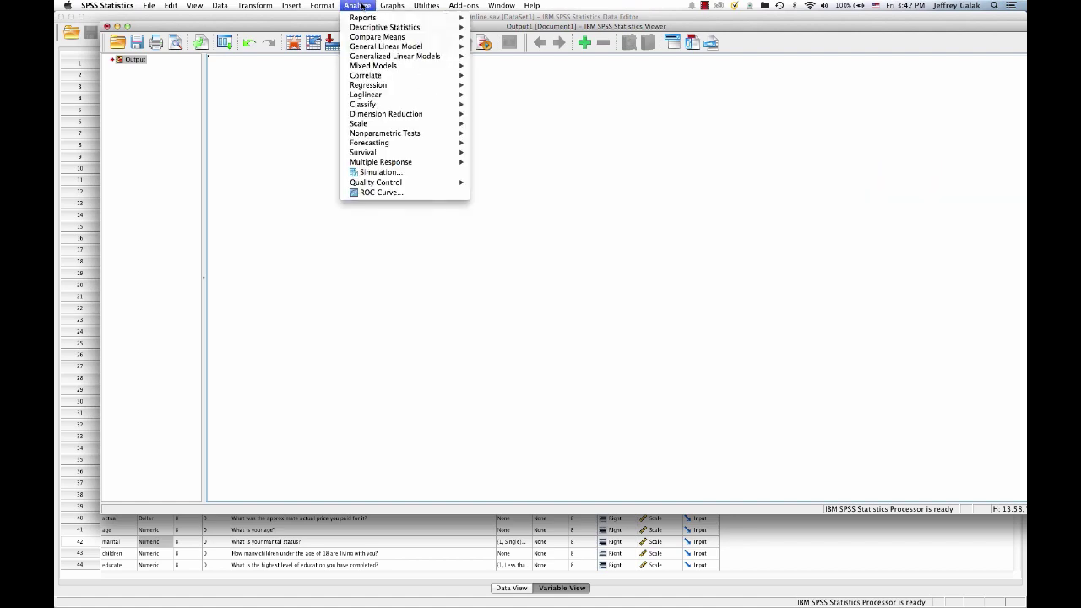
pyautogui.moveTo(439, 47)
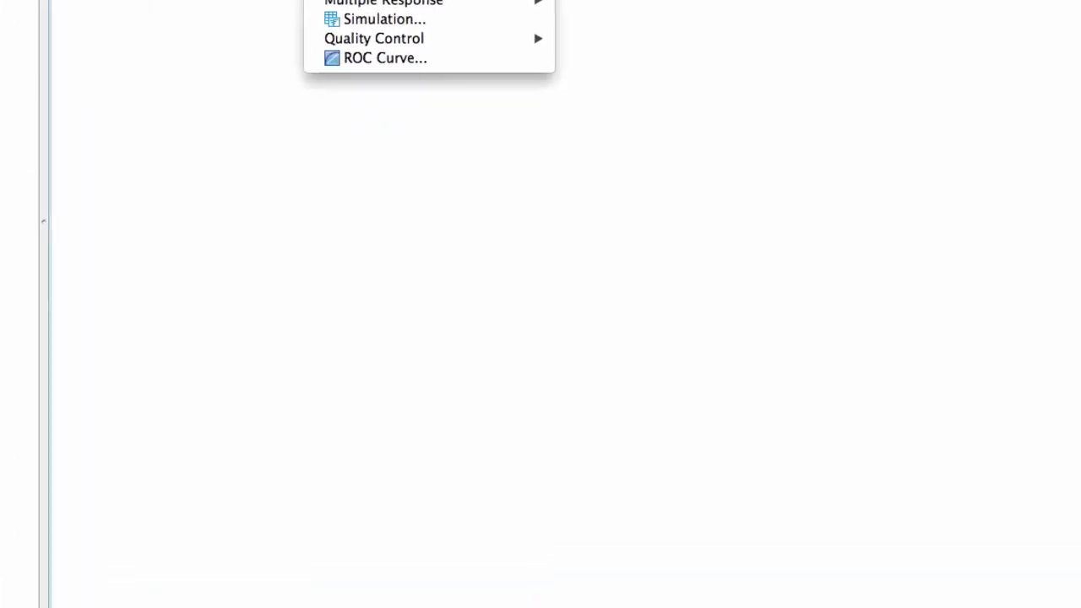
pyautogui.click(507, 46)
pyautogui.click(330, 189)
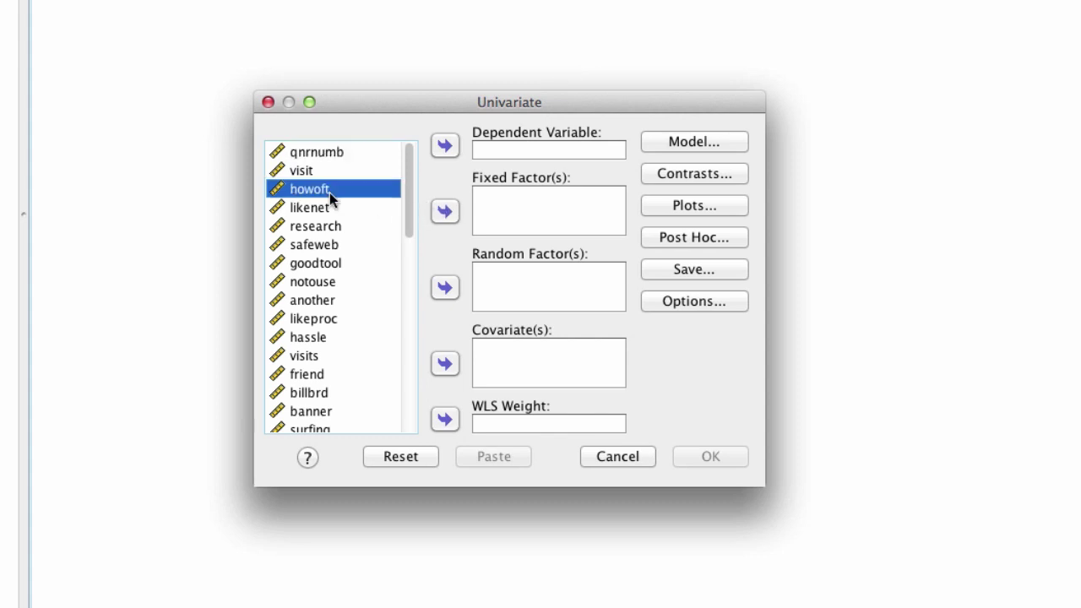
pyautogui.press('e')
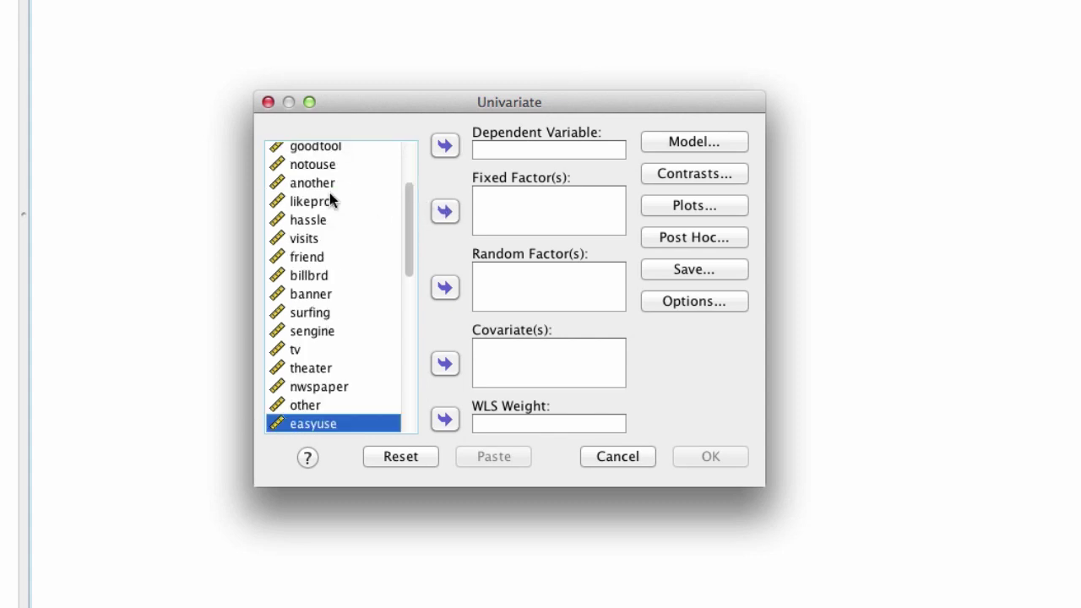
pyautogui.click(444, 147)
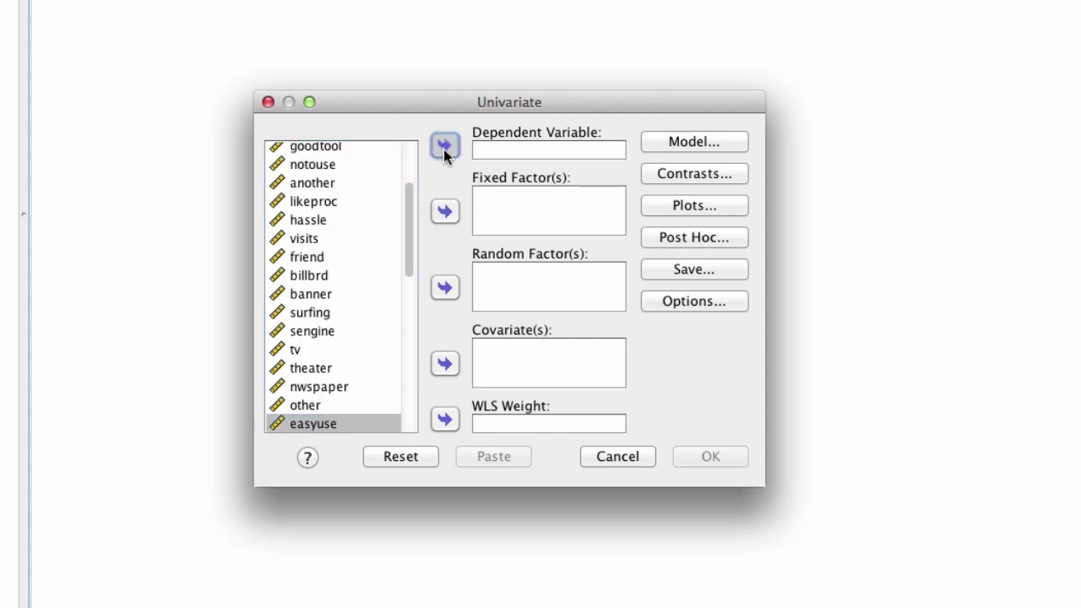
pyautogui.click(350, 201)
pyautogui.press('e')
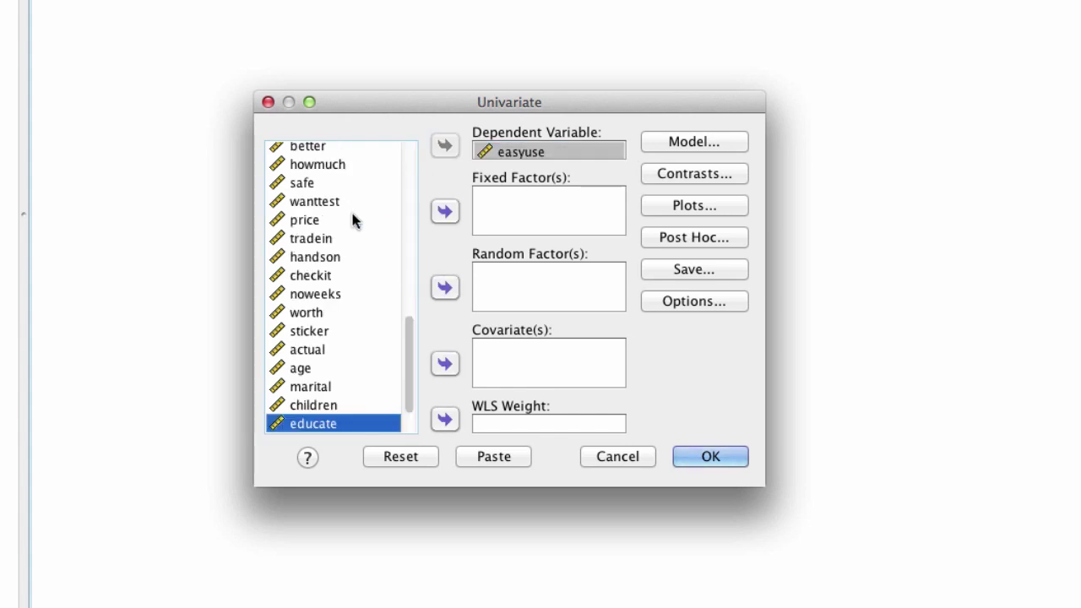
pyautogui.click(446, 212)
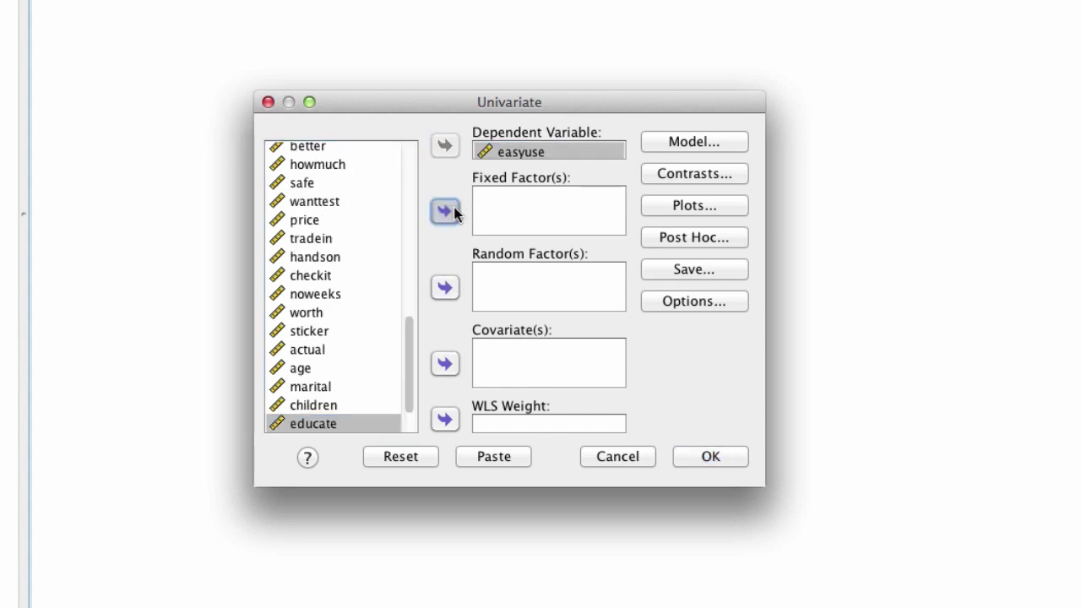
# - Display estimated marginal means for (OVERALL) and educate, plus descriptive statistics
pyautogui.click(688, 302)
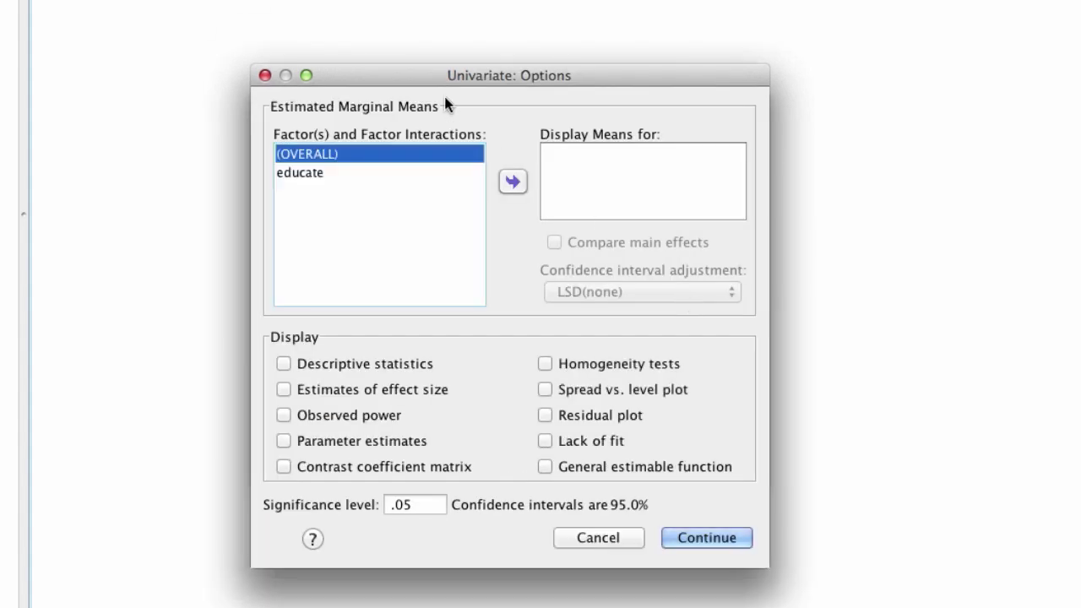
pyautogui.click(510, 182)
pyautogui.click(406, 173)
pyautogui.click(513, 181)
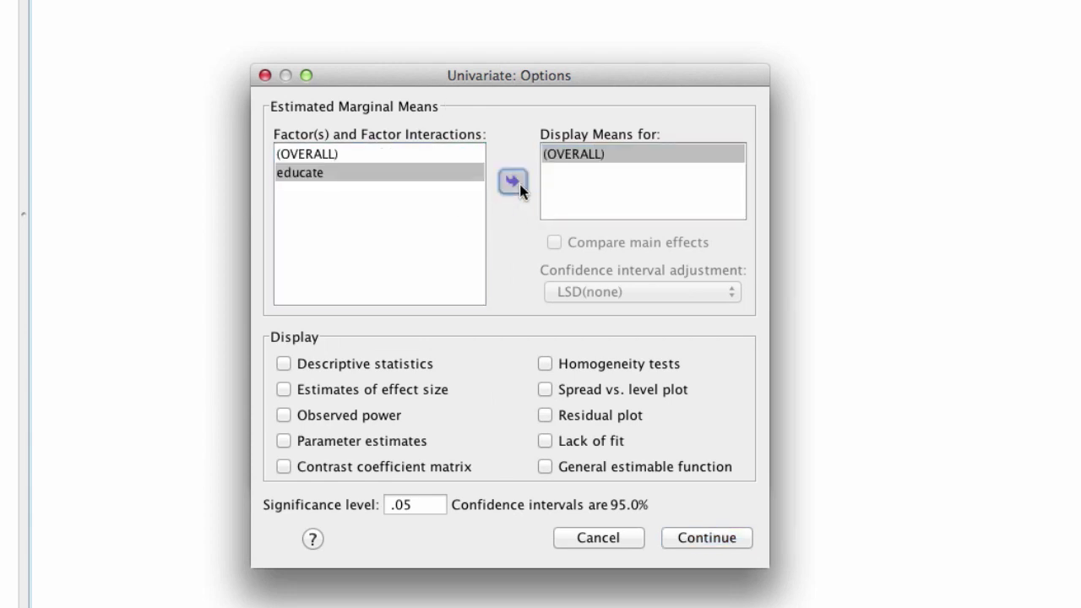
pyautogui.click(349, 365)
pyautogui.click(694, 537)
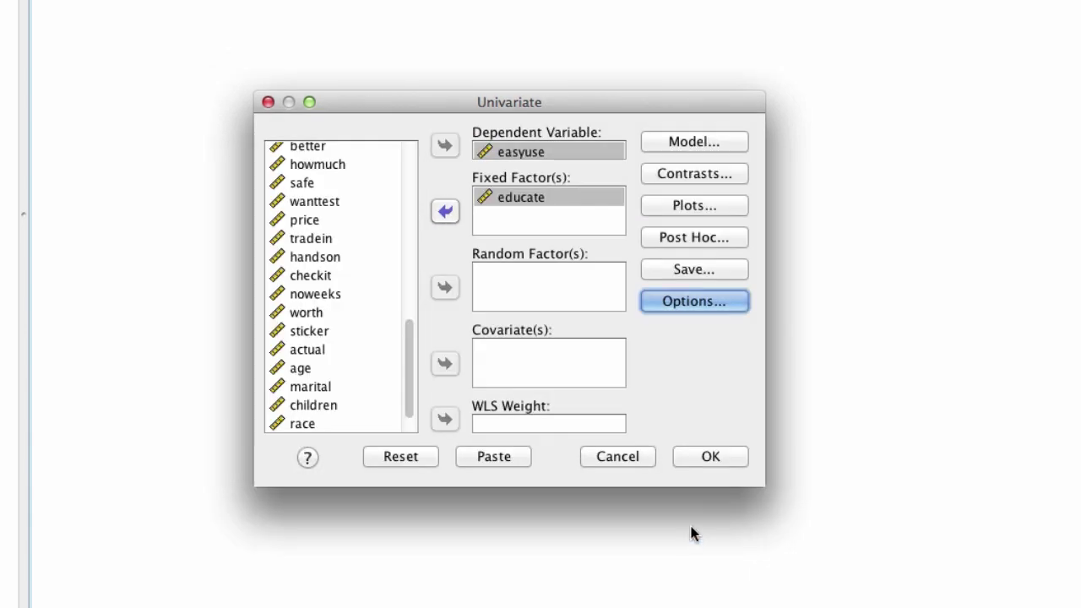
# - Request Bonferroni post hoc comparisons for educate
pyautogui.click(673, 235)
pyautogui.click(530, 148)
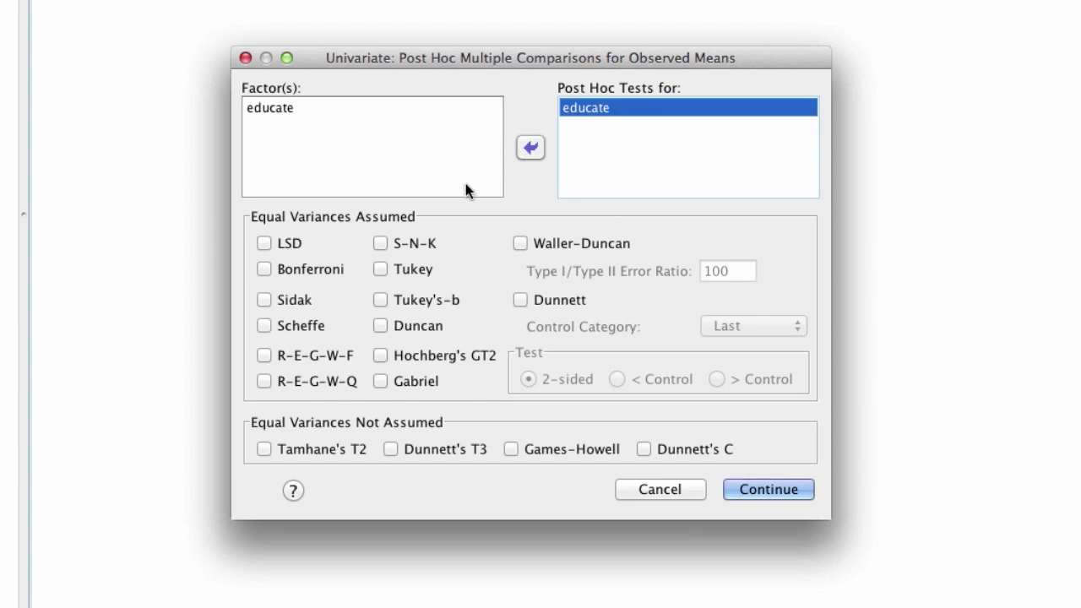
pyautogui.click(331, 269)
pyautogui.click(750, 490)
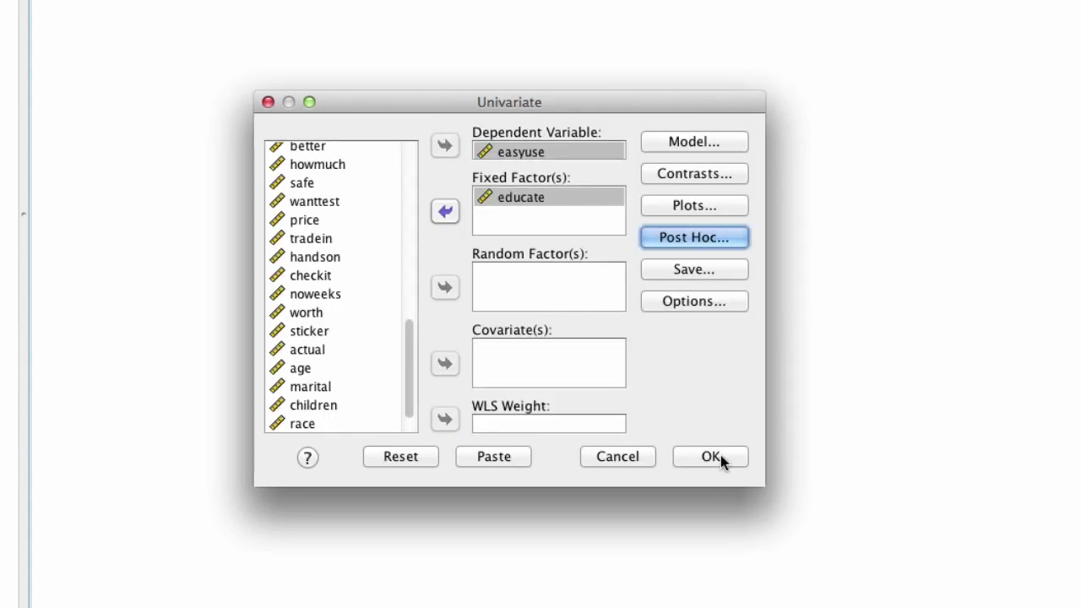
# - Run the easyuse-by-educate ANOVA and review its Descriptive Statistics and Between-Subjects Effects tables
pyautogui.click(721, 457)
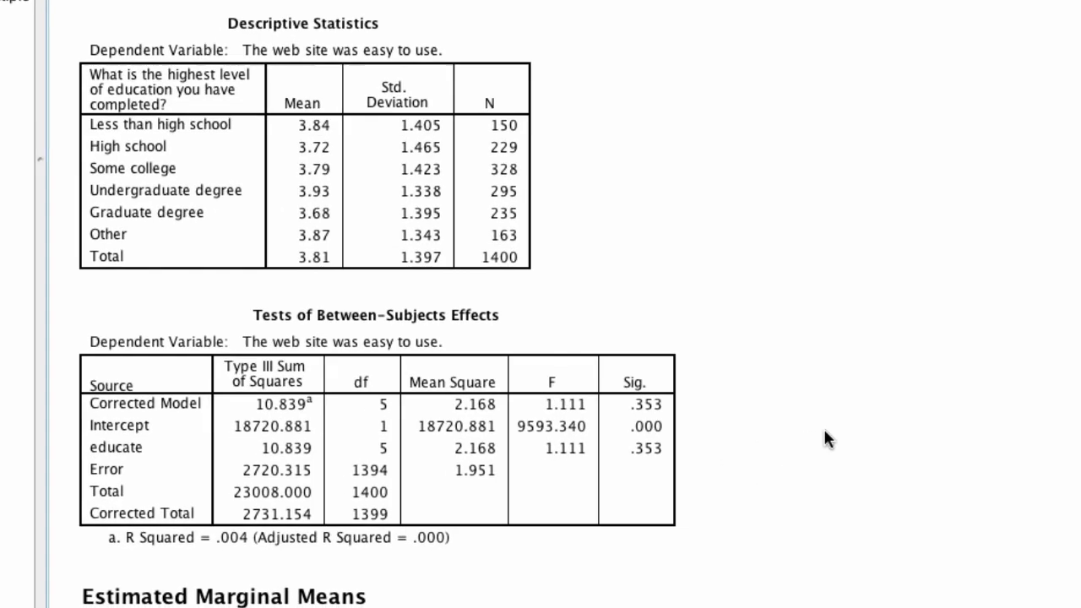
pyautogui.click(205, 213)
pyautogui.click(205, 418)
pyautogui.click(77, 426)
pyautogui.click(117, 427)
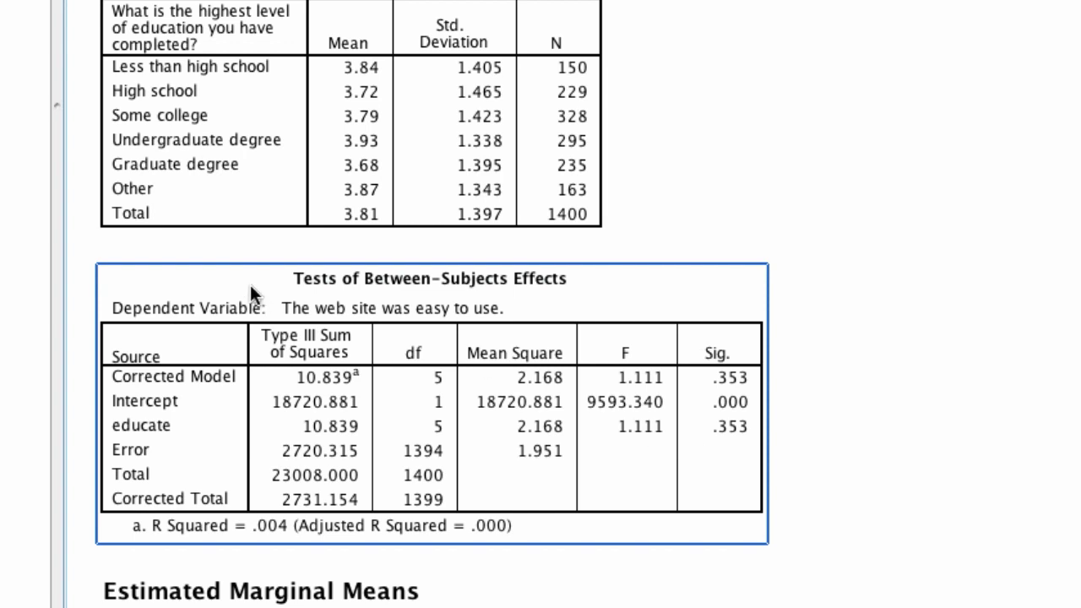
pyautogui.click(185, 131)
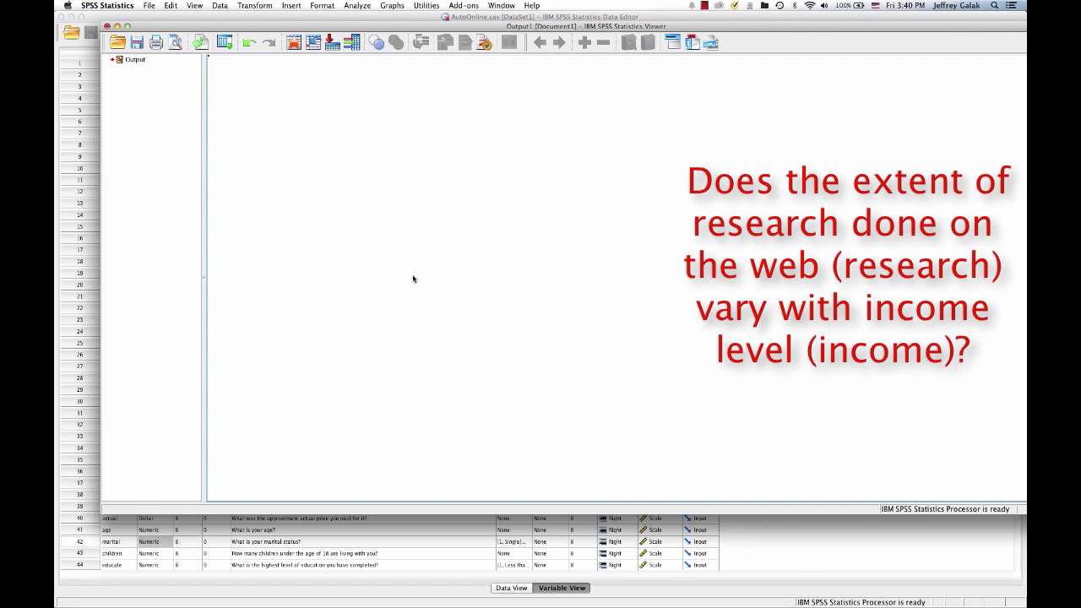
# - Start a Univariate analysis with research as dependent and income as fixed factor
pyautogui.click(349, 6)
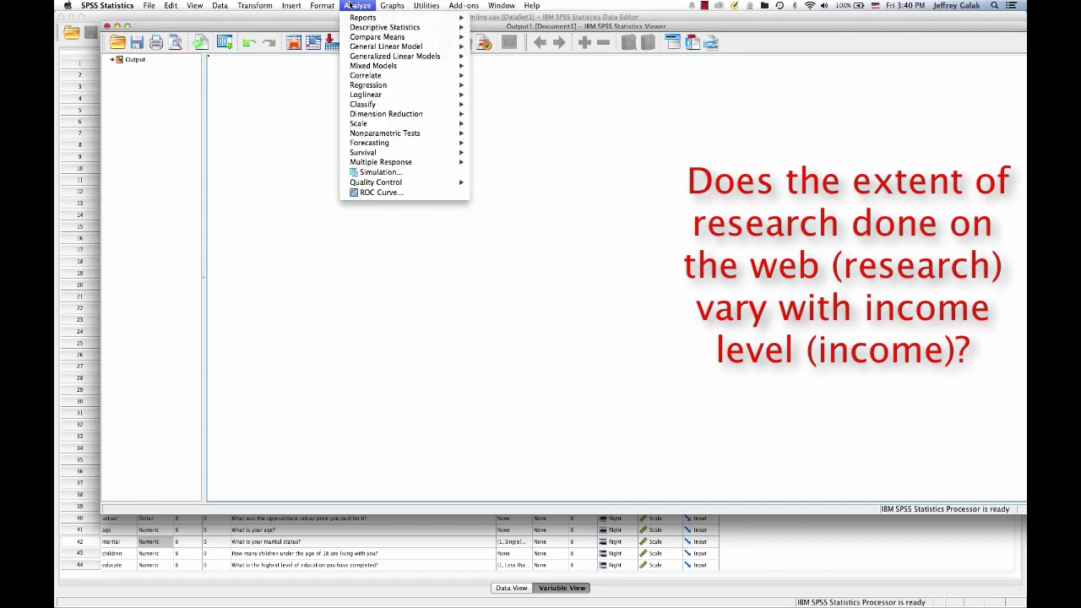
pyautogui.moveTo(365, 48)
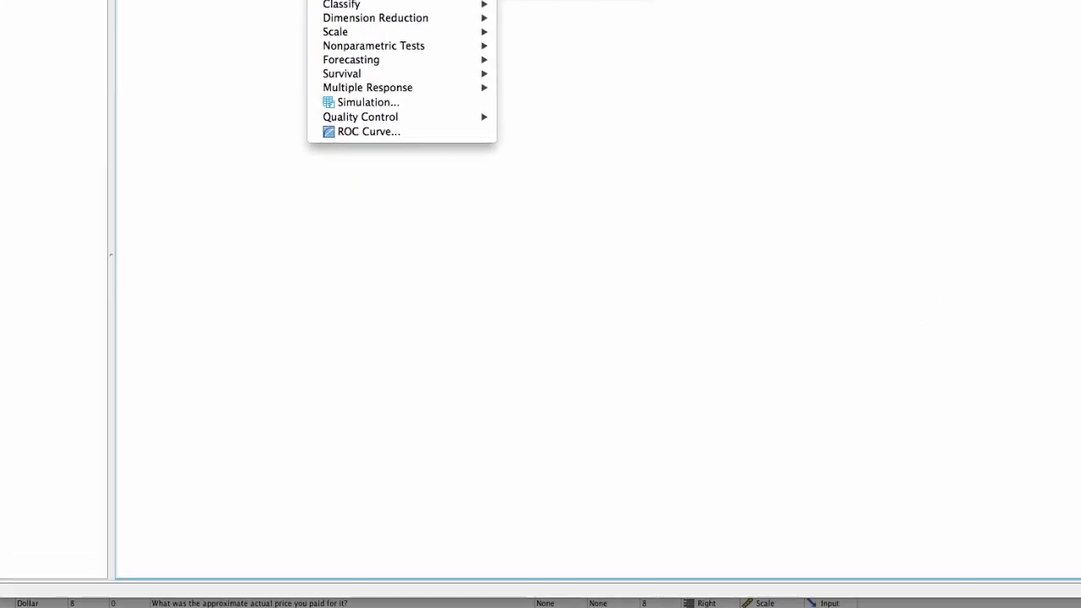
pyautogui.click(509, 47)
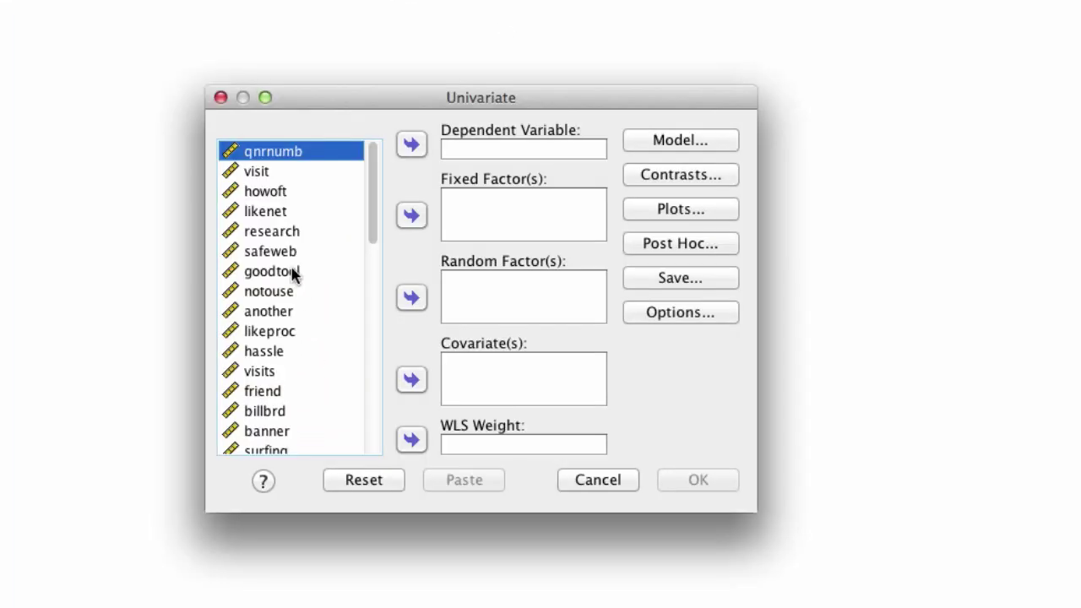
pyautogui.click(295, 272)
pyautogui.scroll(-2, 295, 272)
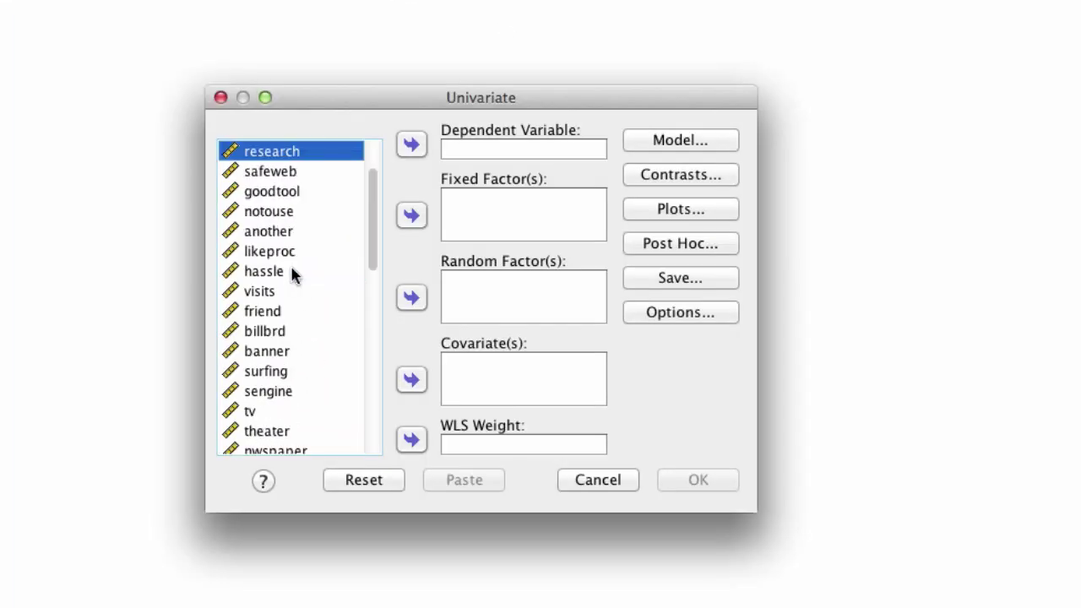
pyautogui.click(412, 144)
pyautogui.click(310, 212)
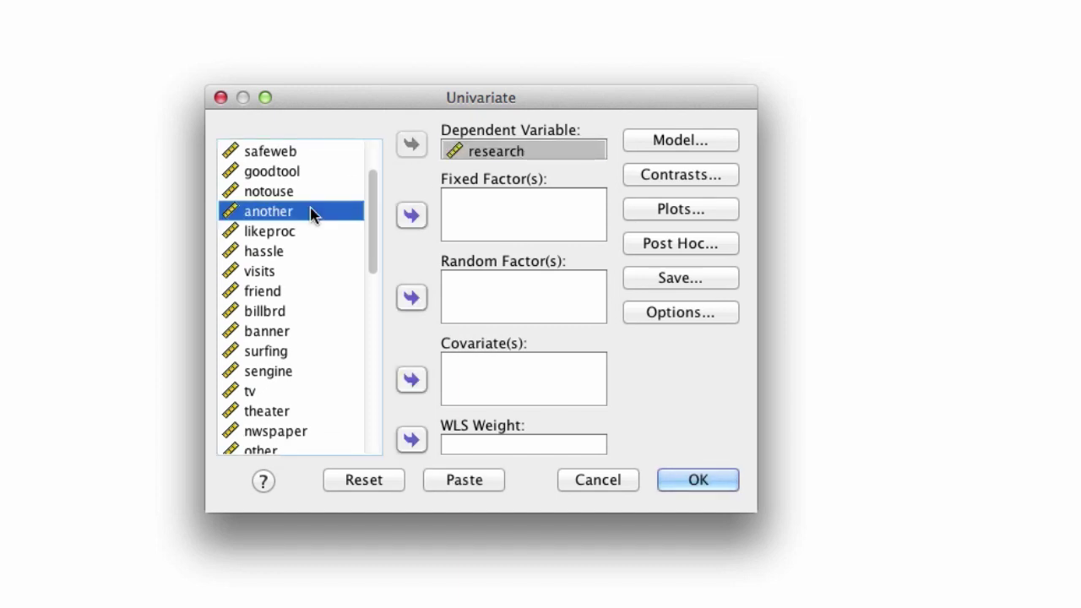
pyautogui.press('End')
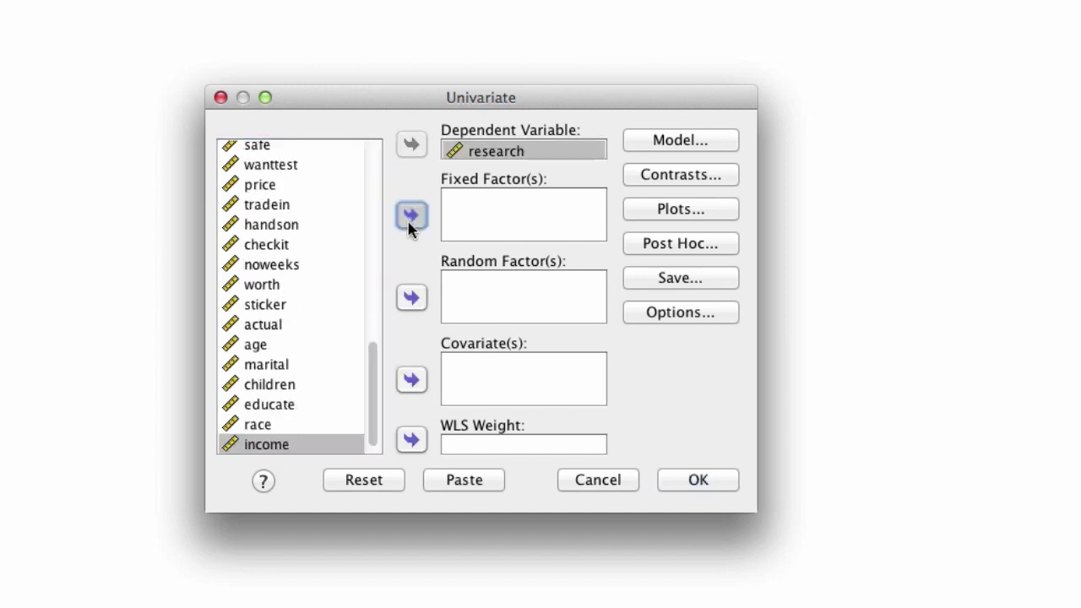
pyautogui.click(411, 215)
# - Display marginal means for (OVERALL) and income, and turn on descriptive statistics
pyautogui.click(663, 314)
pyautogui.keyDown('shift'); pyautogui.click(425, 177); pyautogui.keyUp('shift')
pyautogui.click(485, 183)
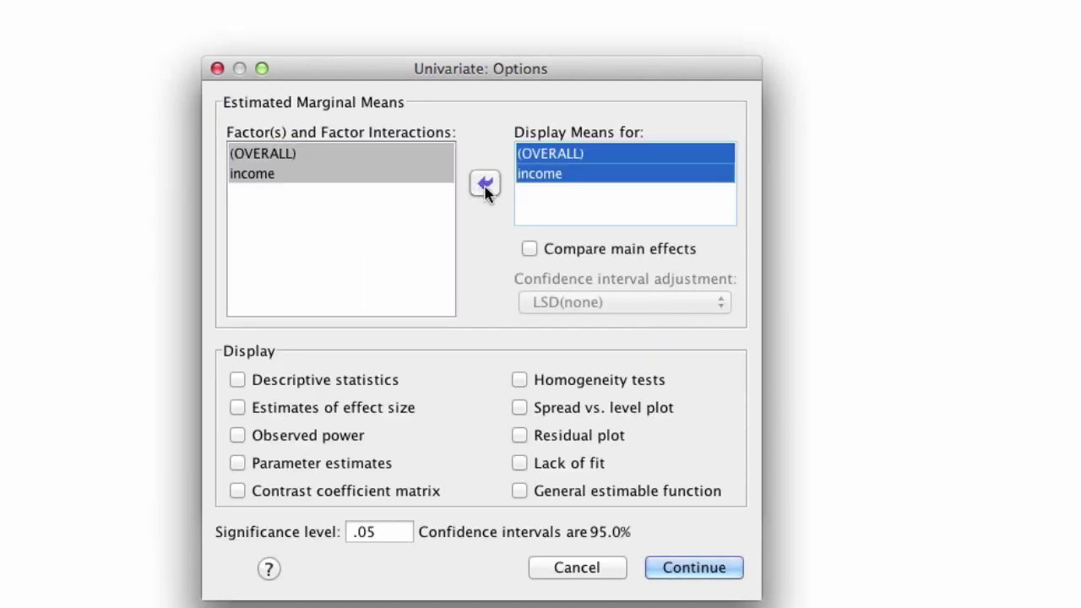
pyautogui.click(338, 380)
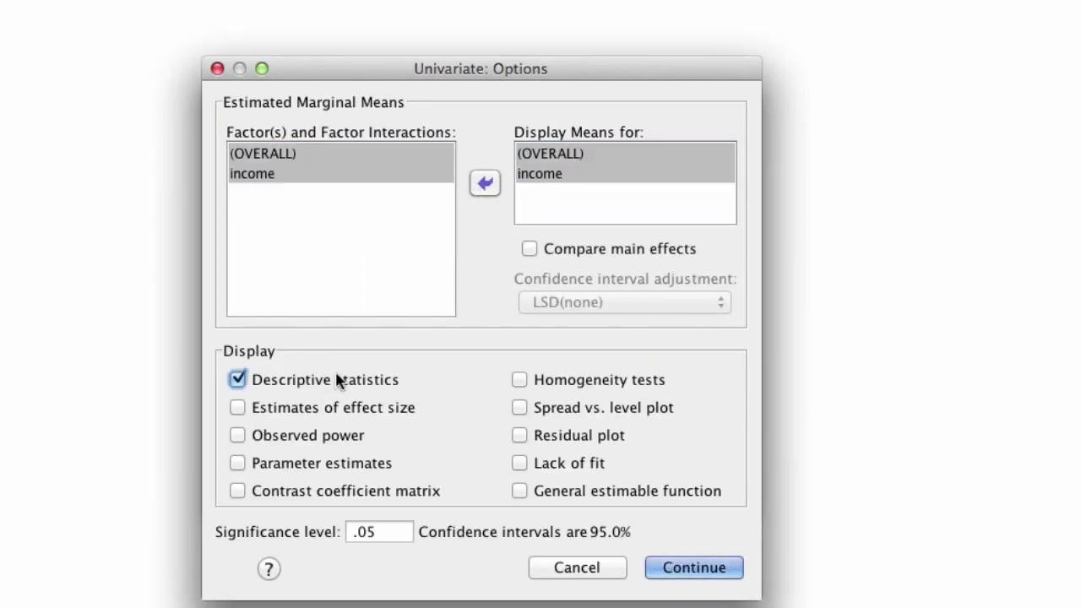
pyautogui.click(694, 568)
# - Request Bonferroni post hoc comparisons for income
pyautogui.click(687, 242)
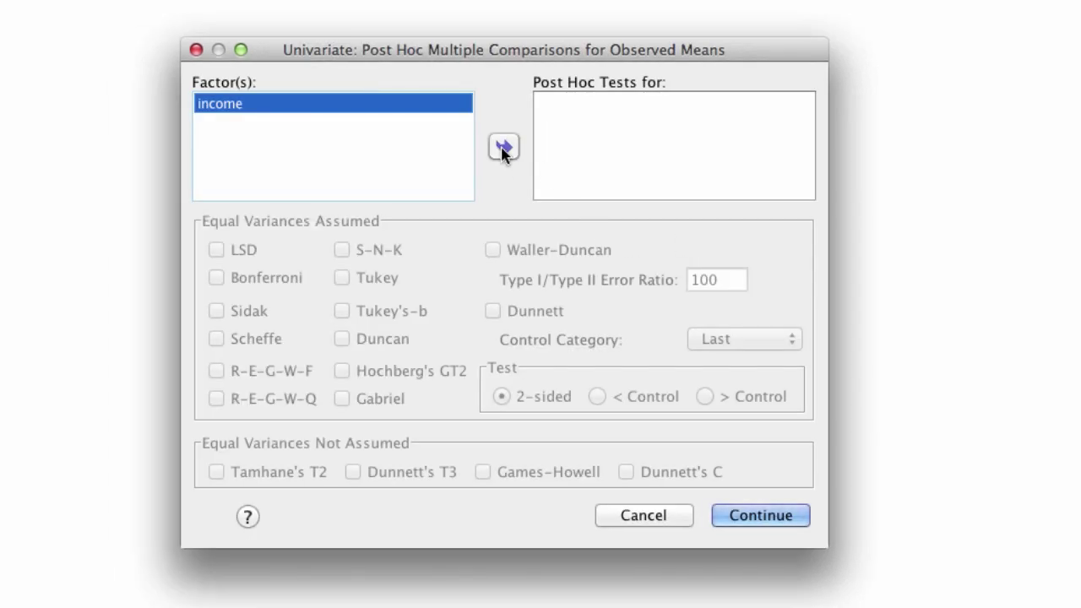
pyautogui.click(503, 149)
pyautogui.click(285, 286)
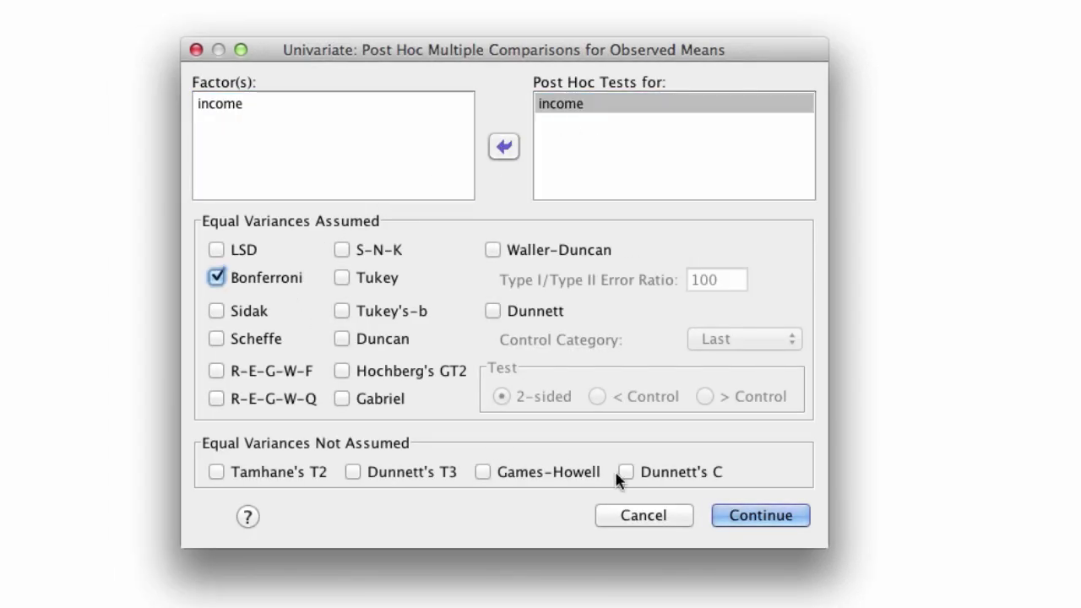
pyautogui.click(740, 517)
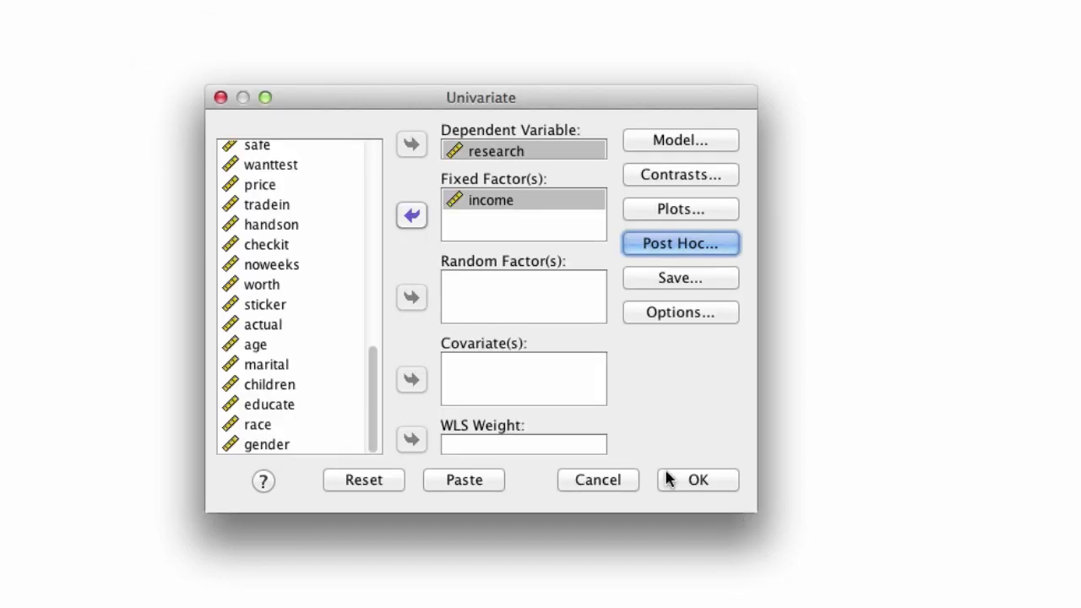
# - Run the research-by-income ANOVA and review its tables down to Bonferroni Multiple Comparisons
pyautogui.click(712, 487)
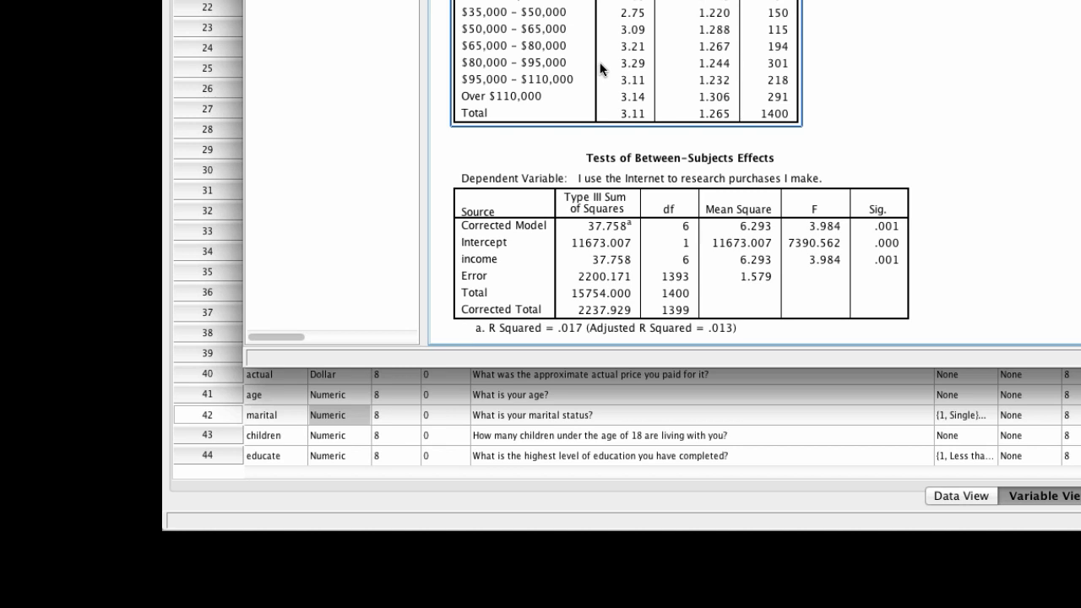
pyautogui.click(767, 184)
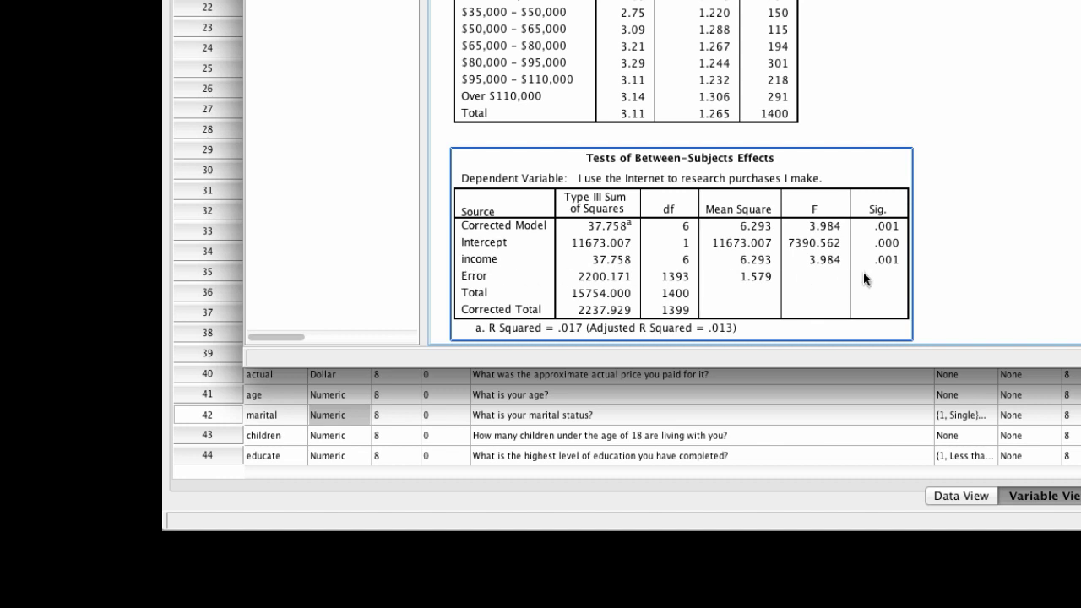
pyautogui.click(592, 89)
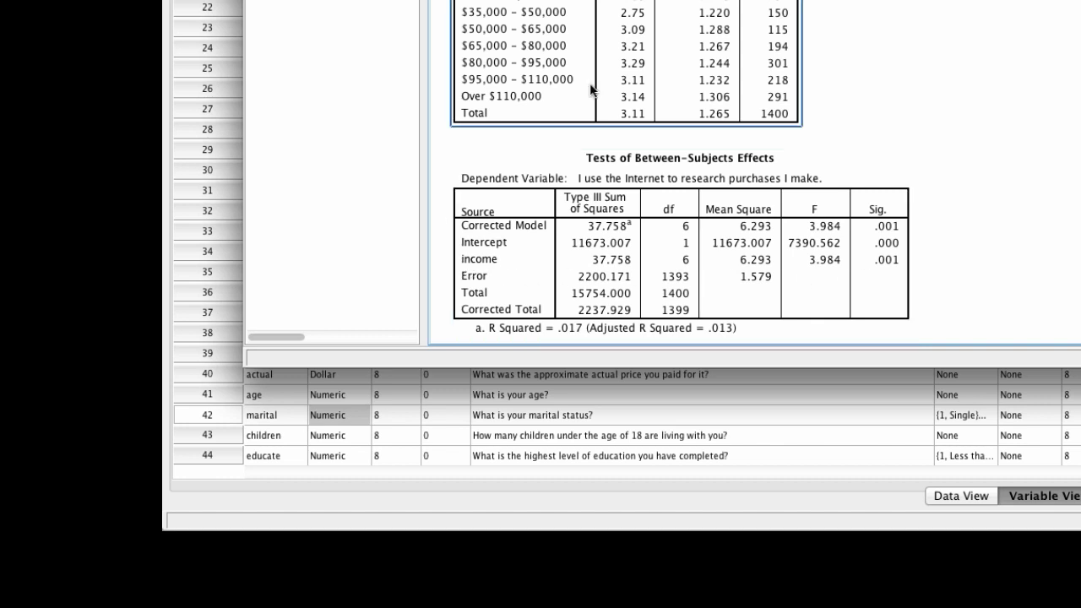
pyautogui.scroll(-8, 596, 85)
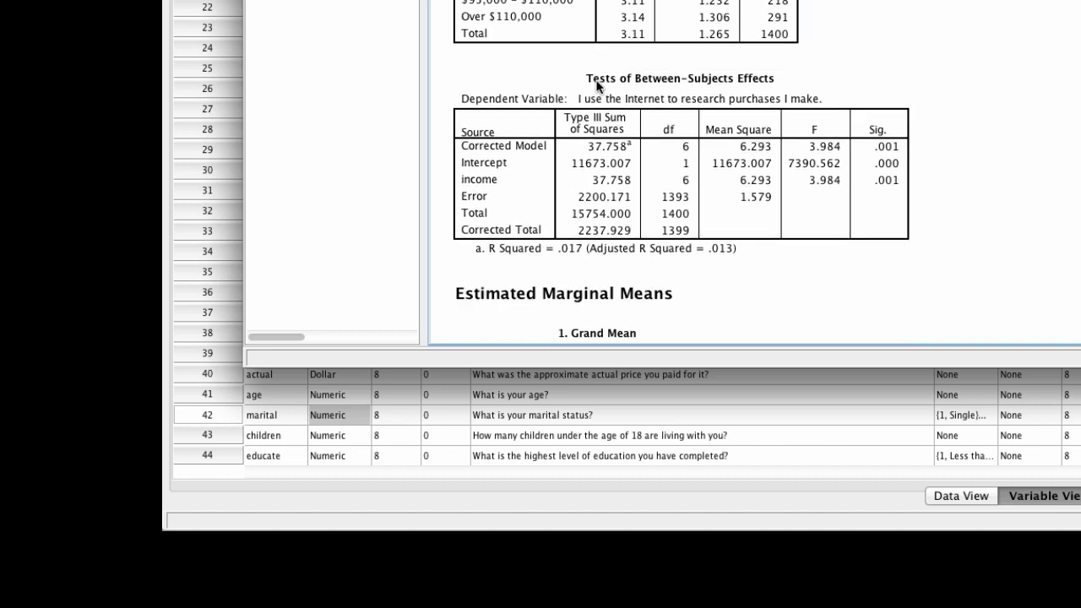
pyautogui.click(593, 98)
pyautogui.scroll(-7, 595, 101)
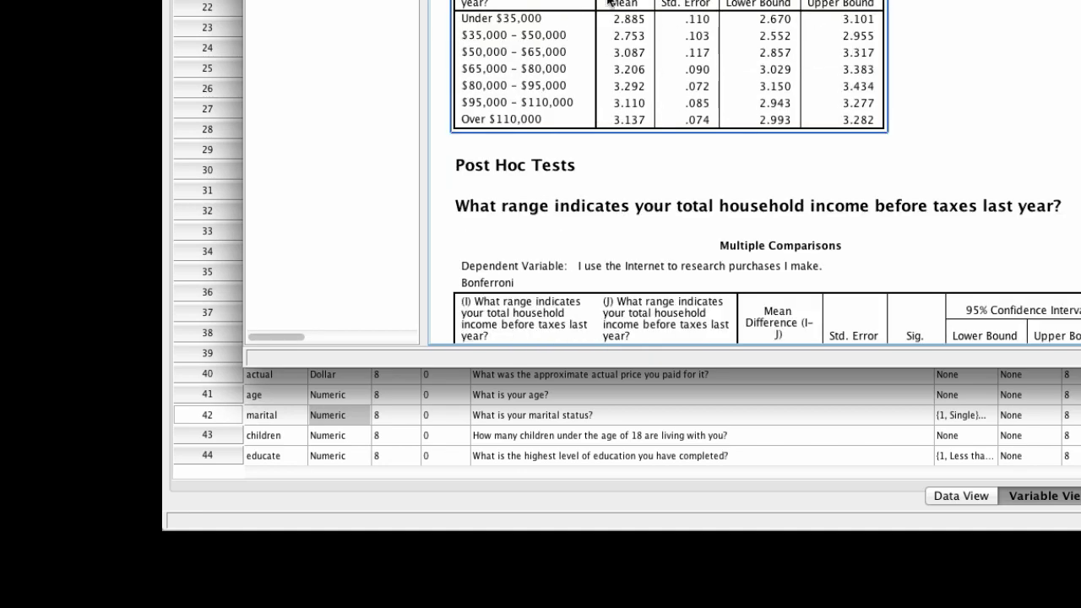
pyautogui.scroll(-3, 595, 101)
pyautogui.scroll(-9, 608, 3)
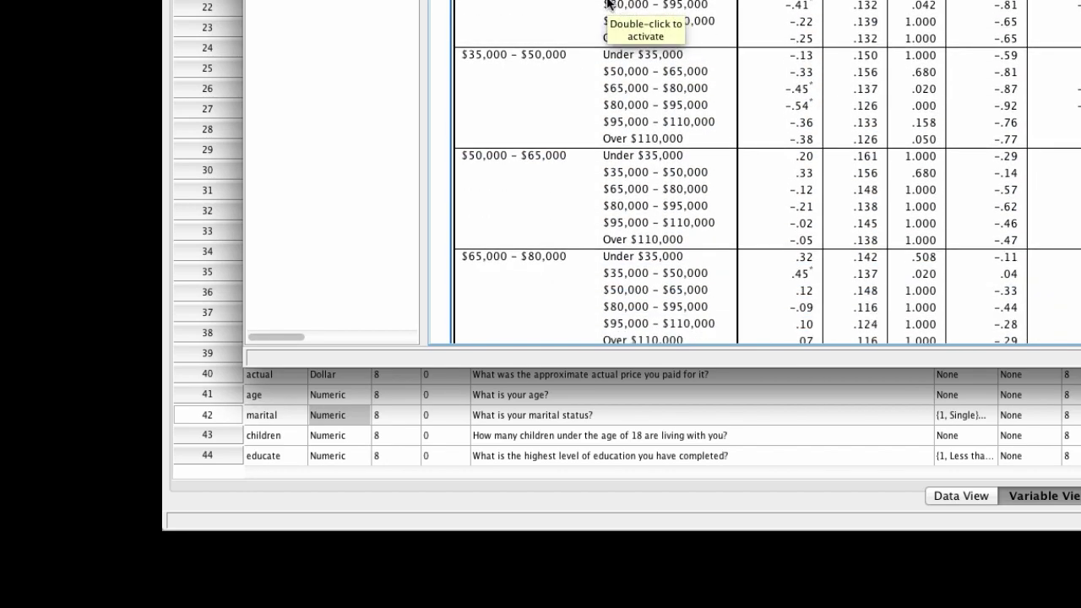
pyautogui.scroll(-5, 608, 8)
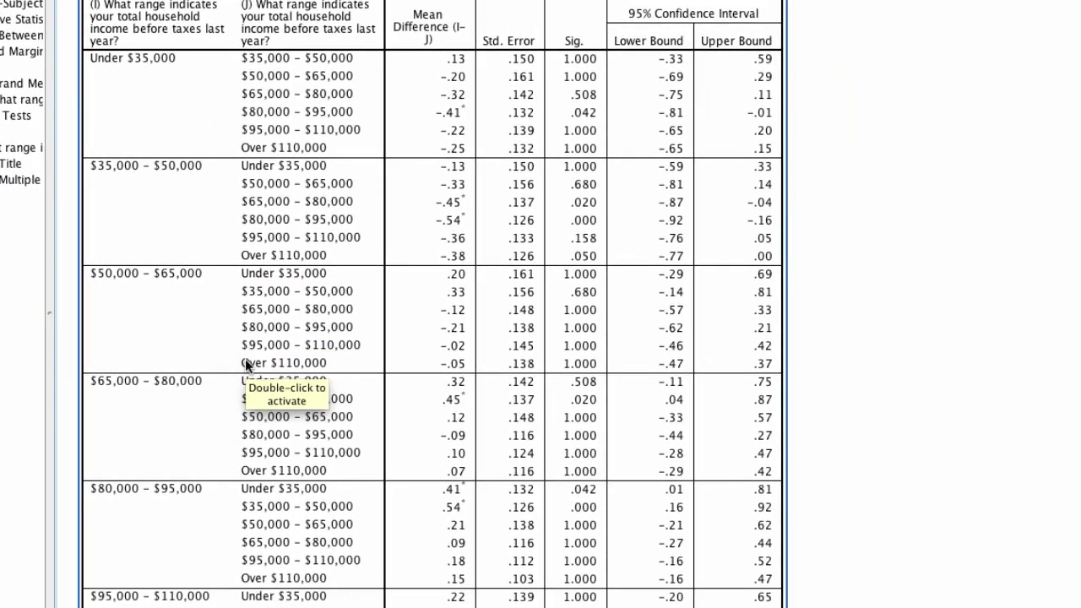